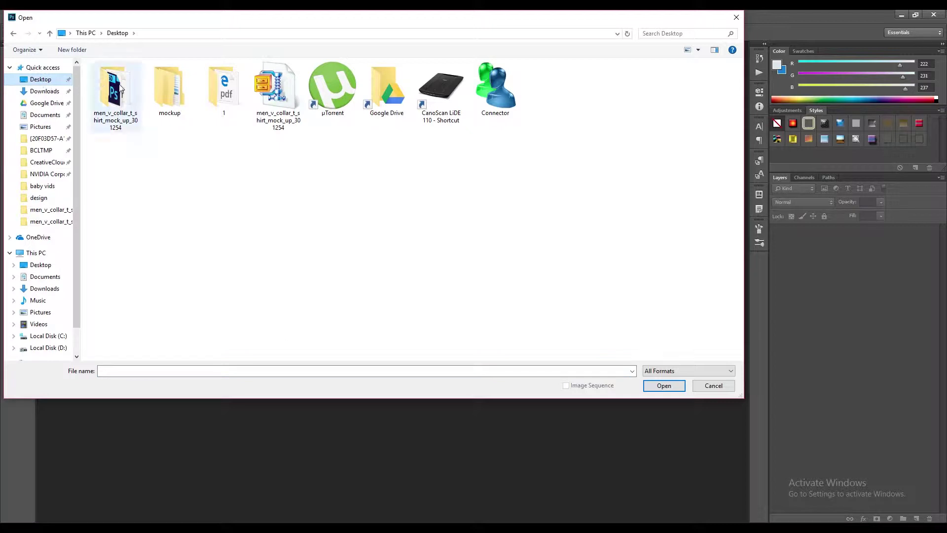
Open the front mockup PSD from the men_v_collar_t_shirt_mock_up_301254 folder.
click(680, 388)
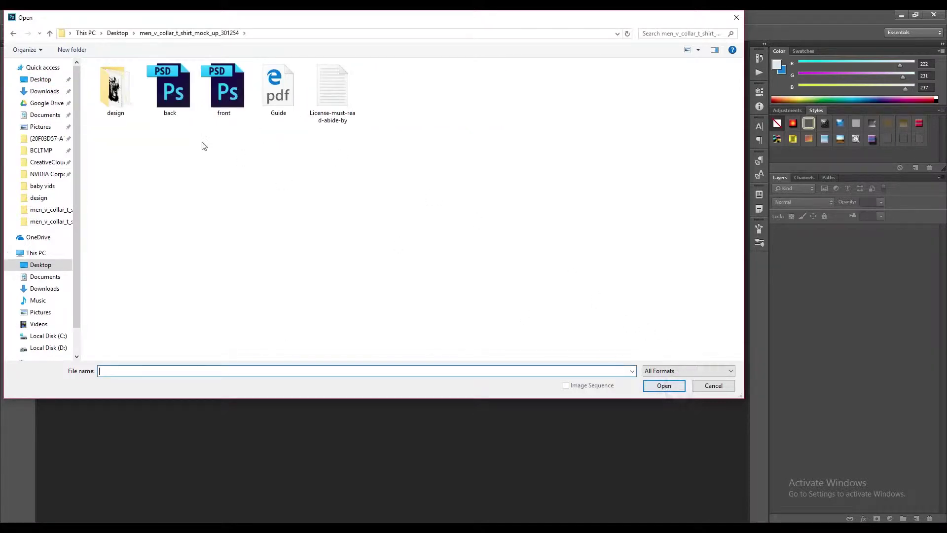
click(224, 91)
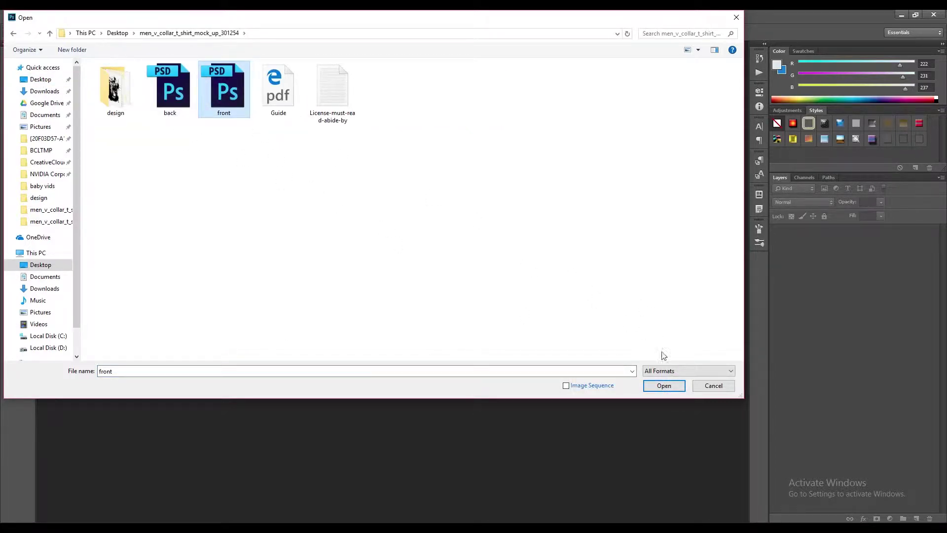
click(664, 386)
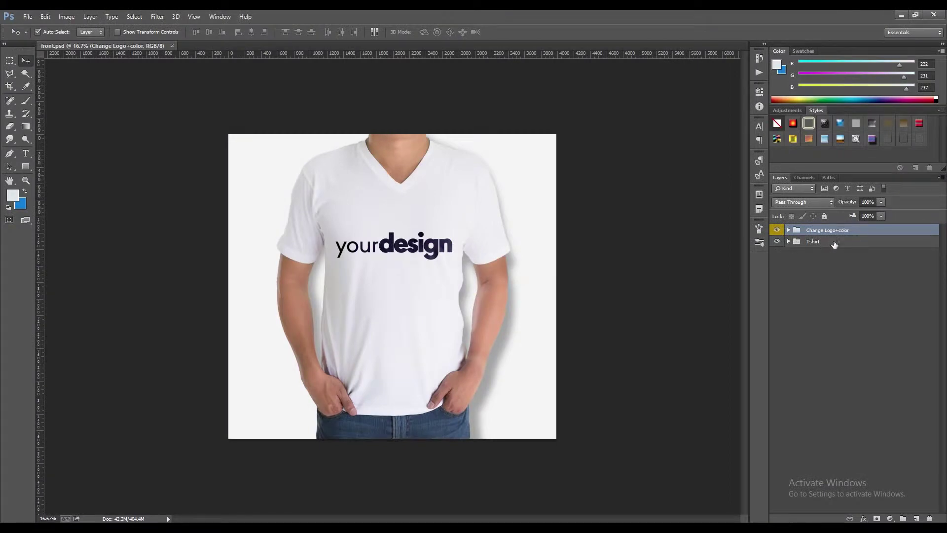
Expand the Change Logo+color, Tshirt and shirt layer groups, leaving relistic-look collapsed and no layer selected.
click(788, 230)
click(789, 296)
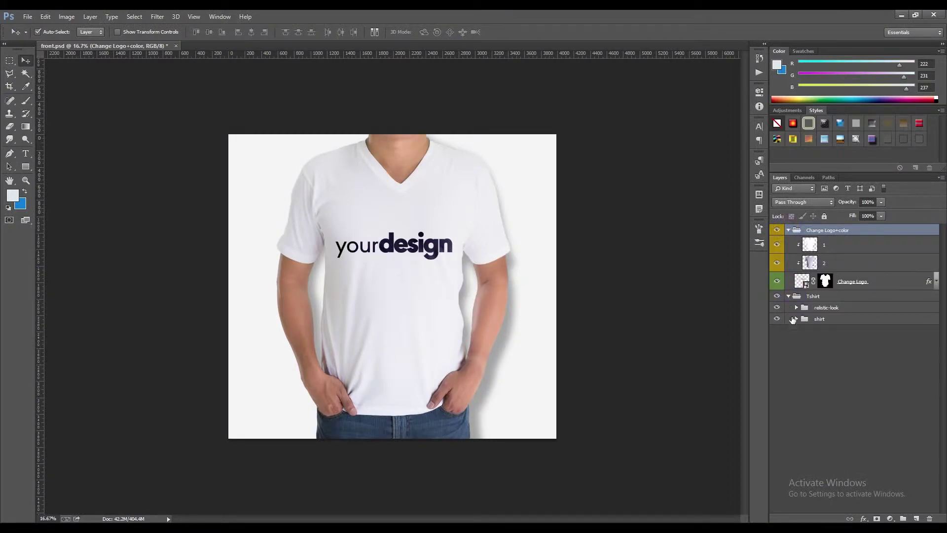
click(797, 319)
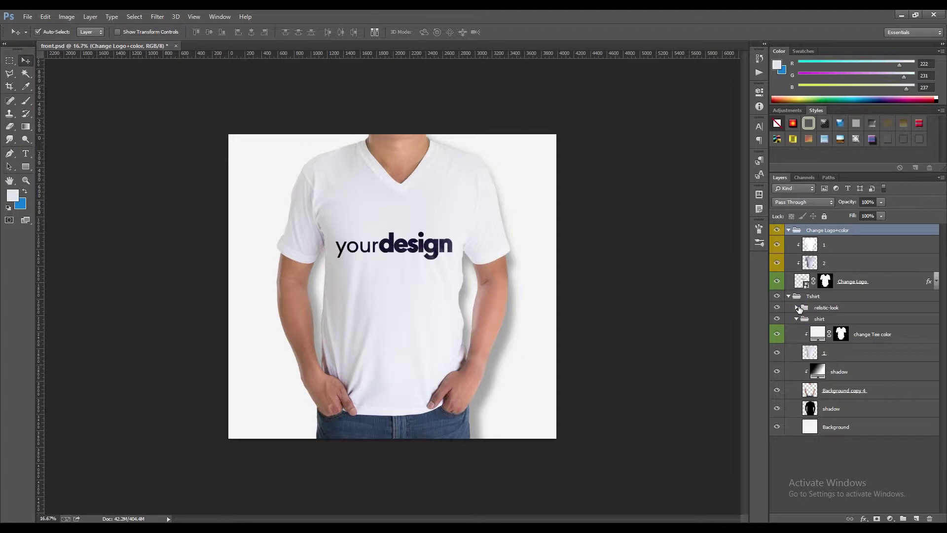
click(796, 308)
click(796, 308)
click(829, 458)
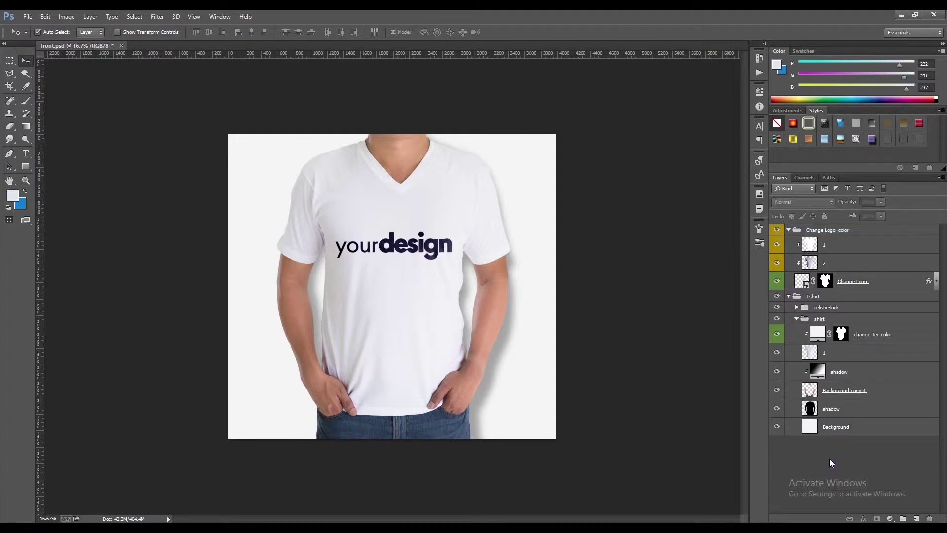
Open the change Tee color layer's fill color and try several green shades on the T-shirt.
click(873, 336)
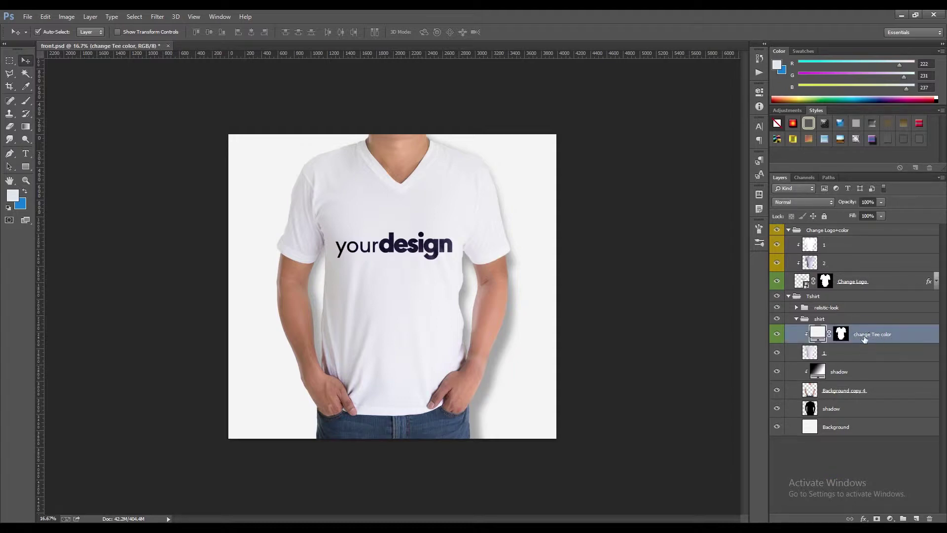
double_click(815, 334)
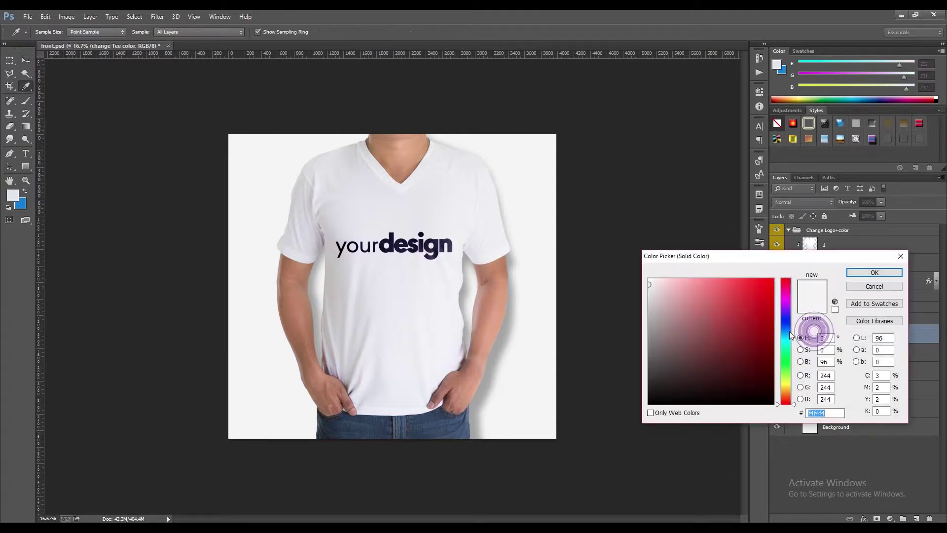
click(691, 279)
drag(794, 404, 792, 372)
click(755, 376)
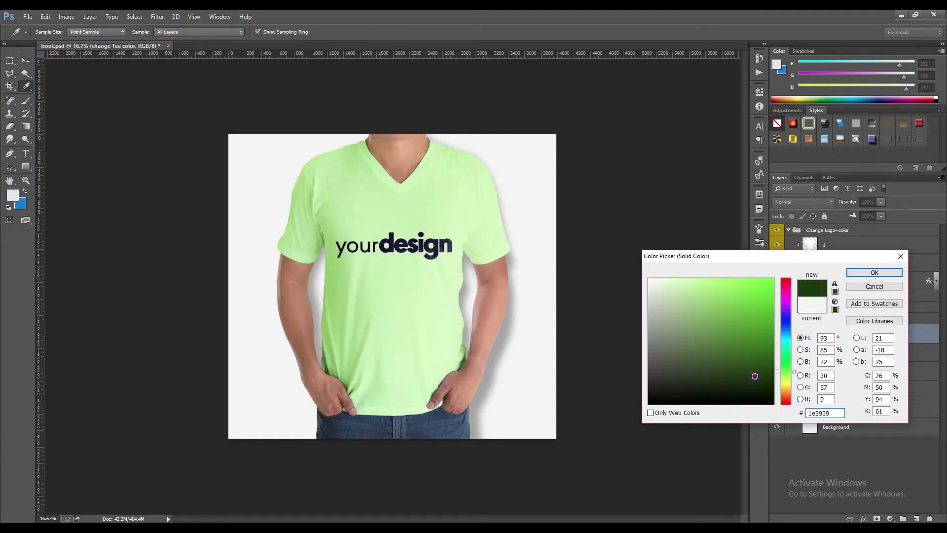
click(673, 340)
click(753, 302)
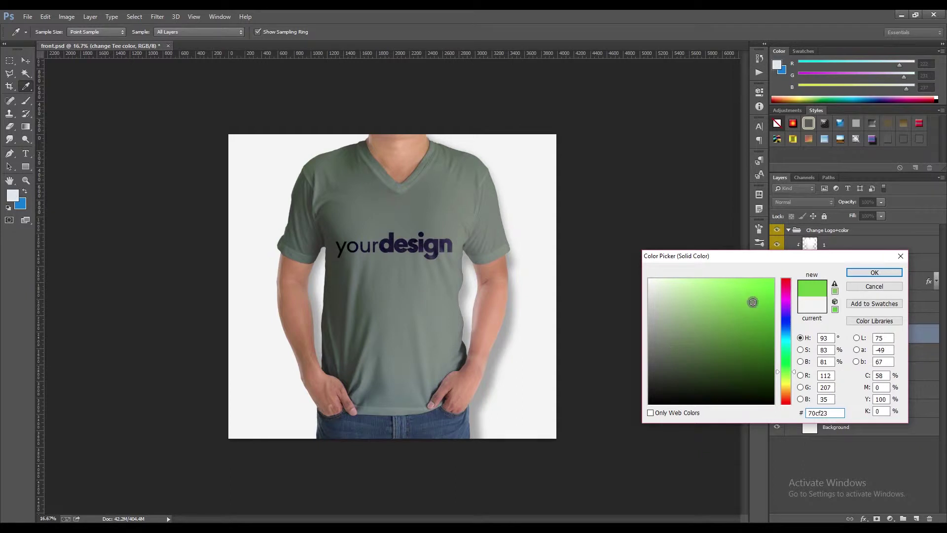
Set the T-shirt's fill color to a teal of about #1c8c90 and save the mockup.
drag(794, 377, 794, 341)
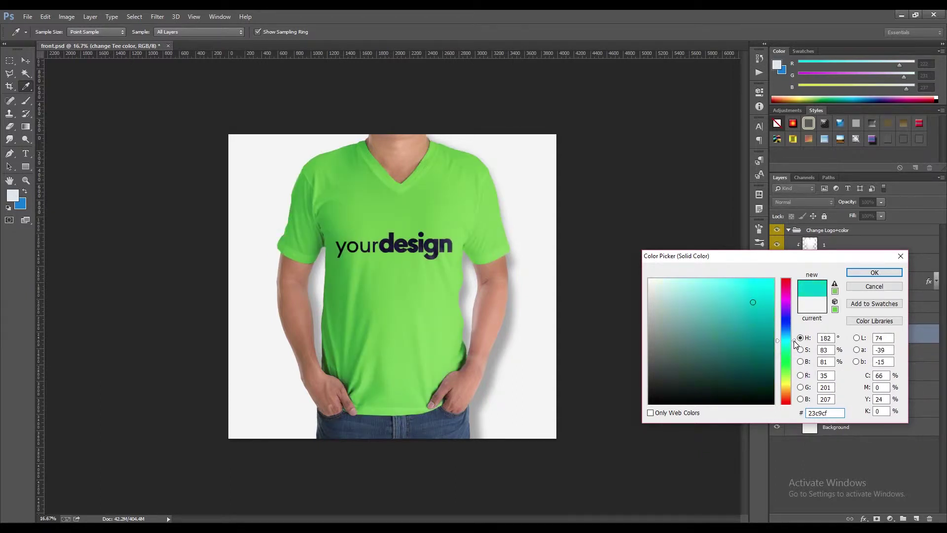
click(756, 286)
click(720, 297)
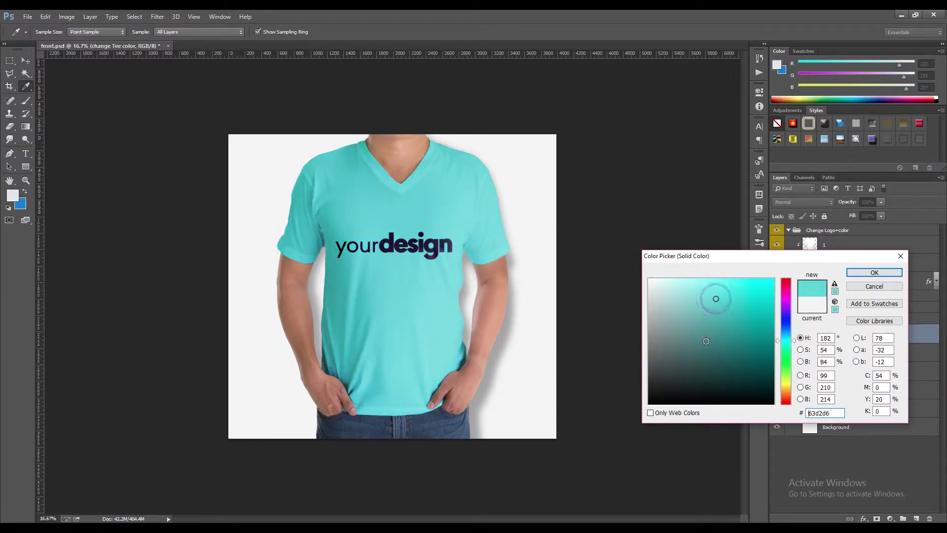
click(706, 339)
click(749, 333)
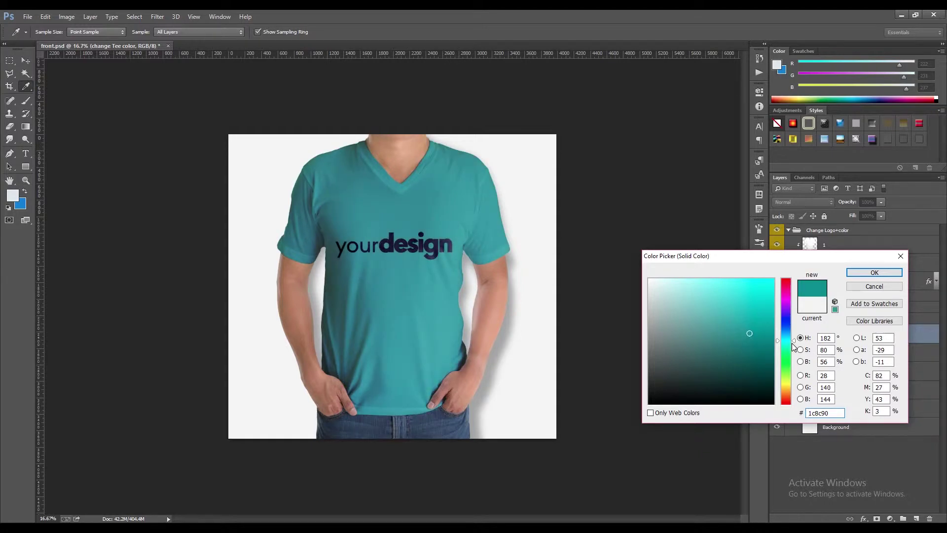
mouse_move(795, 340)
mouse_down()
mouse_move(795, 330)
mouse_move(794, 341)
mouse_up()
click(874, 273)
click(28, 17)
click(51, 126)
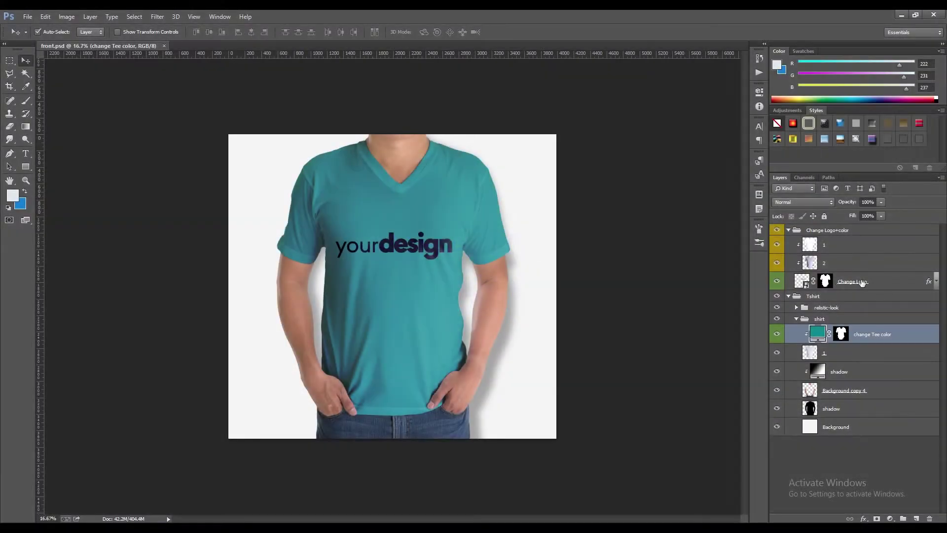
Open the Change Logo smart object's contents and hide Layer 2 with the placeholder text.
click(857, 281)
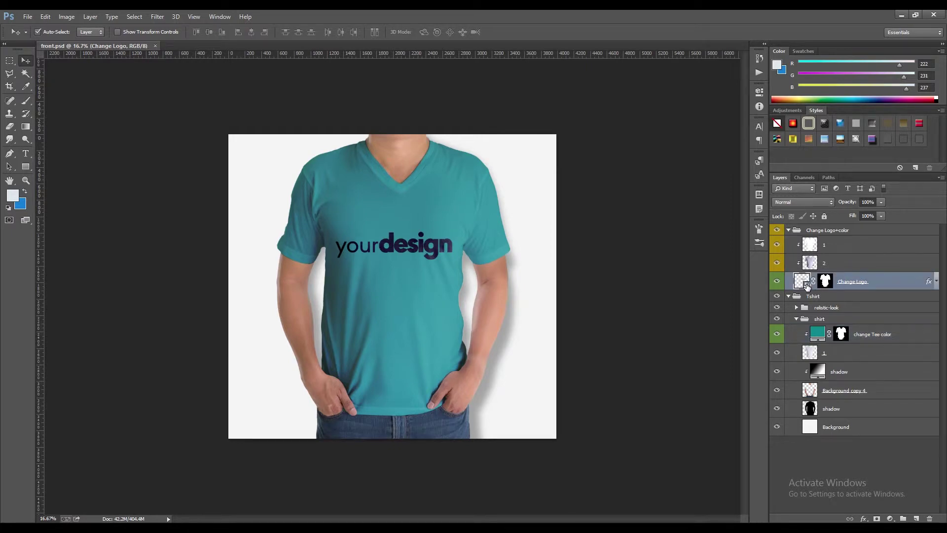
double_click(806, 284)
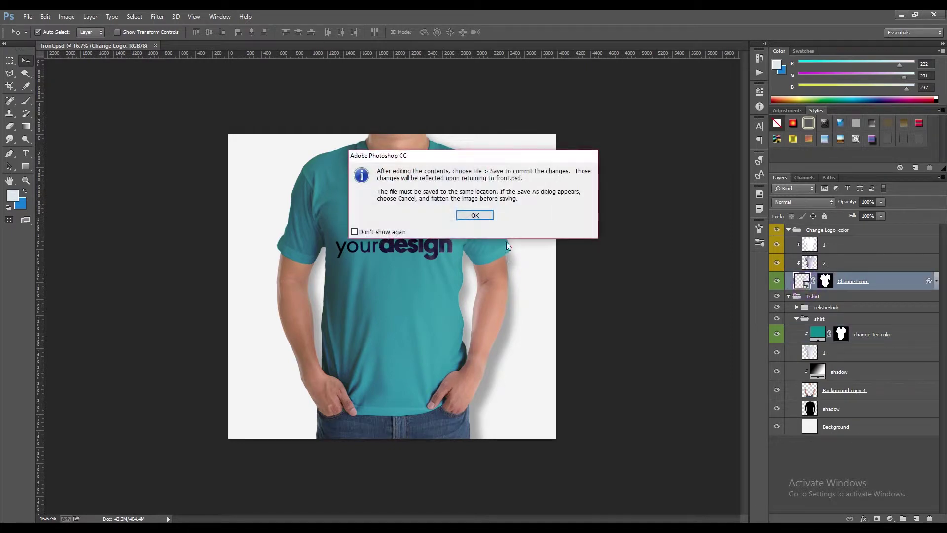
click(479, 215)
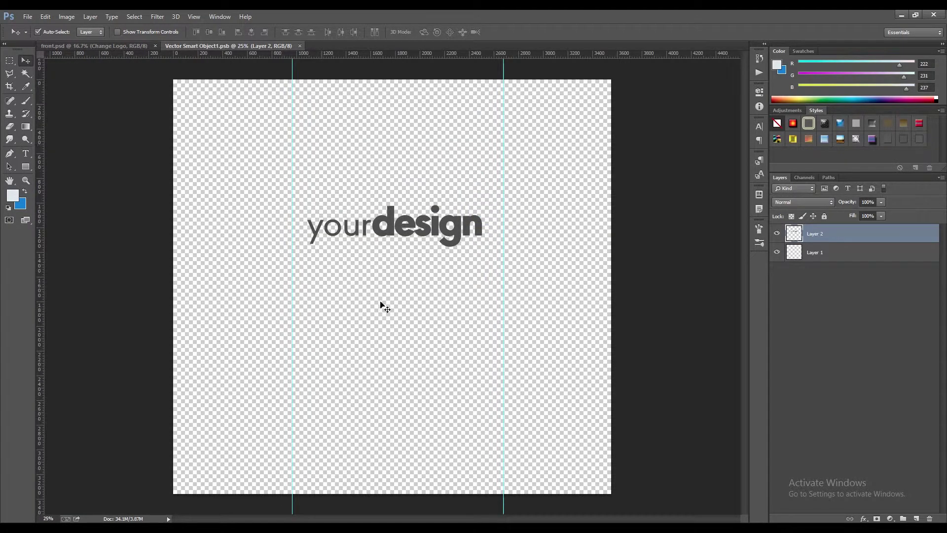
click(776, 234)
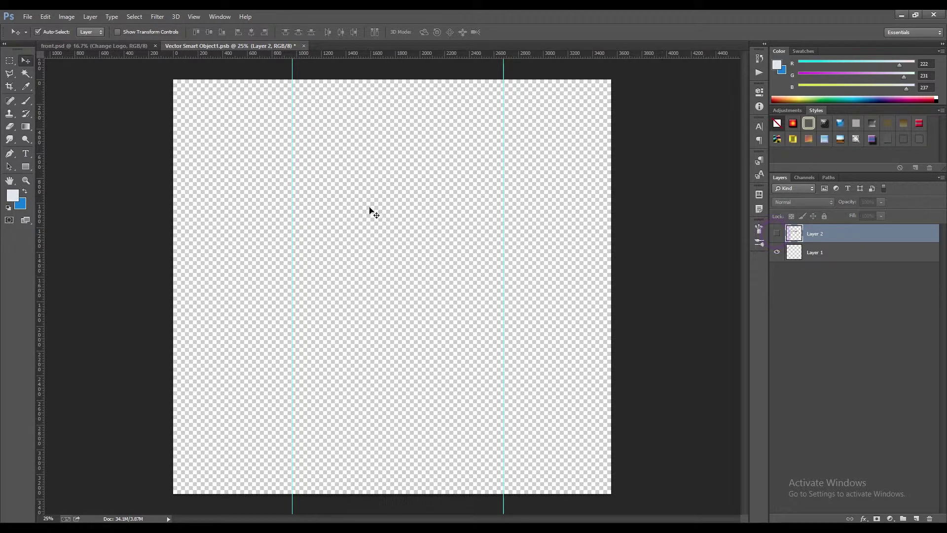
Place the embedded design image from the design folder and move it slightly upward to about Y 1484 px.
click(28, 16)
click(73, 187)
double_click(112, 85)
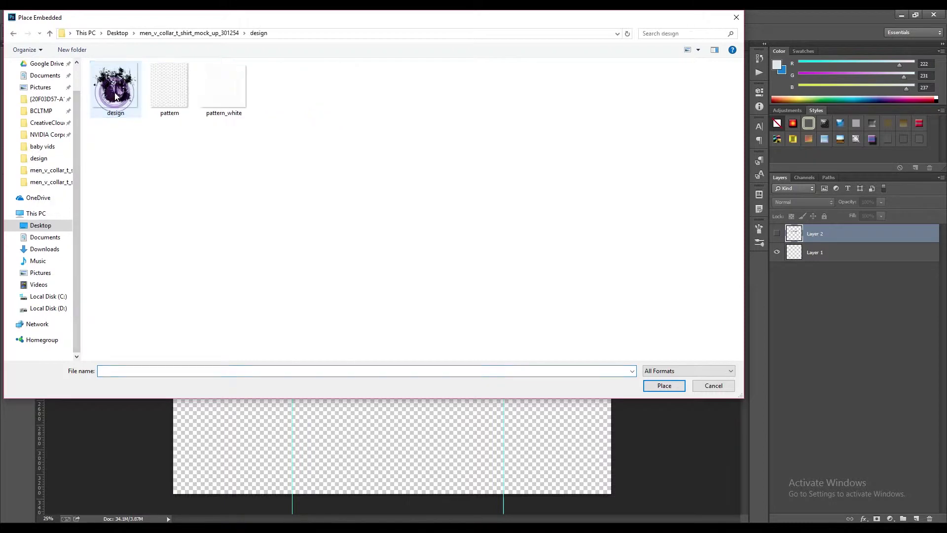
click(119, 75)
click(665, 385)
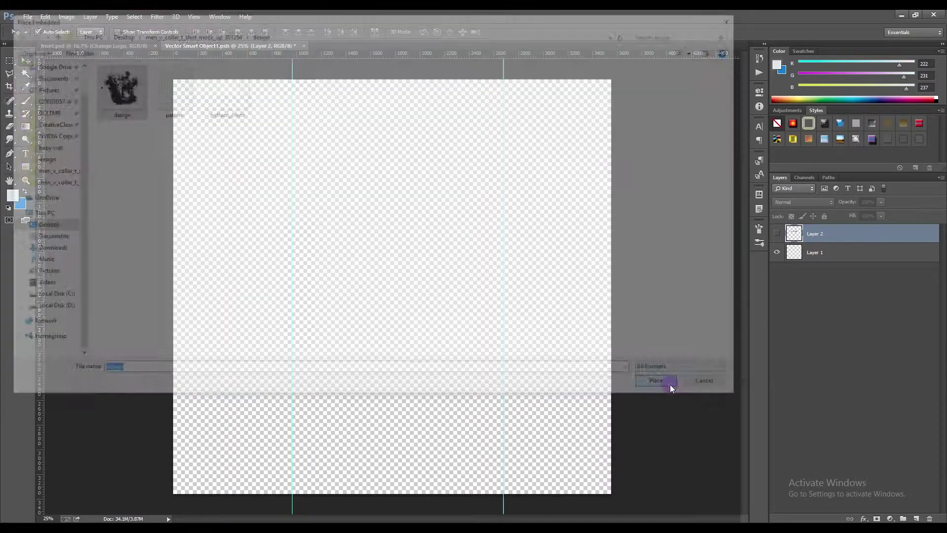
drag(423, 280, 423, 257)
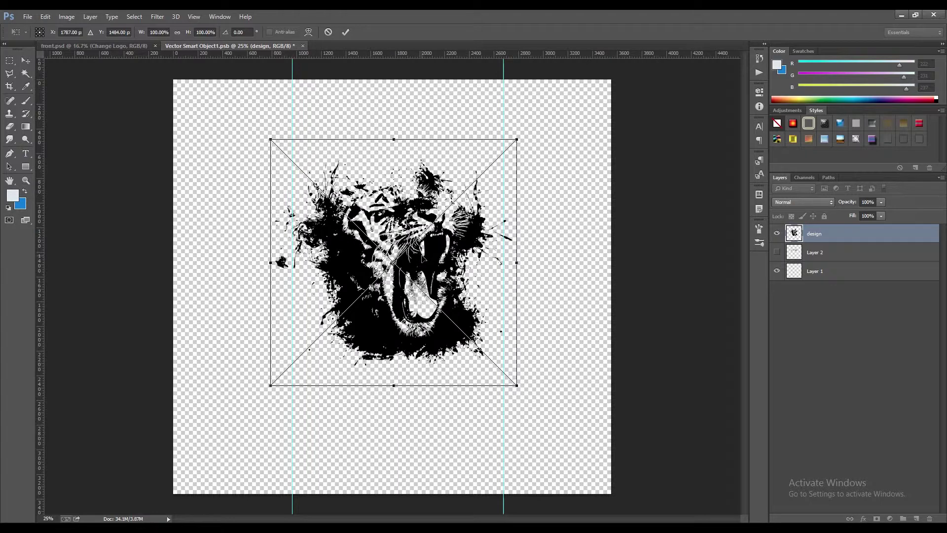
key(Return)
Save the smart object with the tiger design and close it to return to the mockup.
click(28, 16)
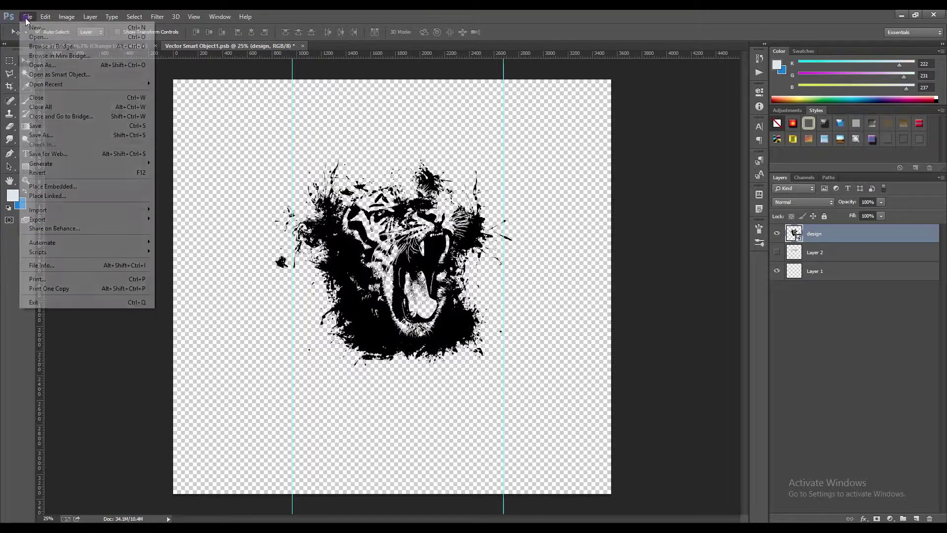
click(36, 125)
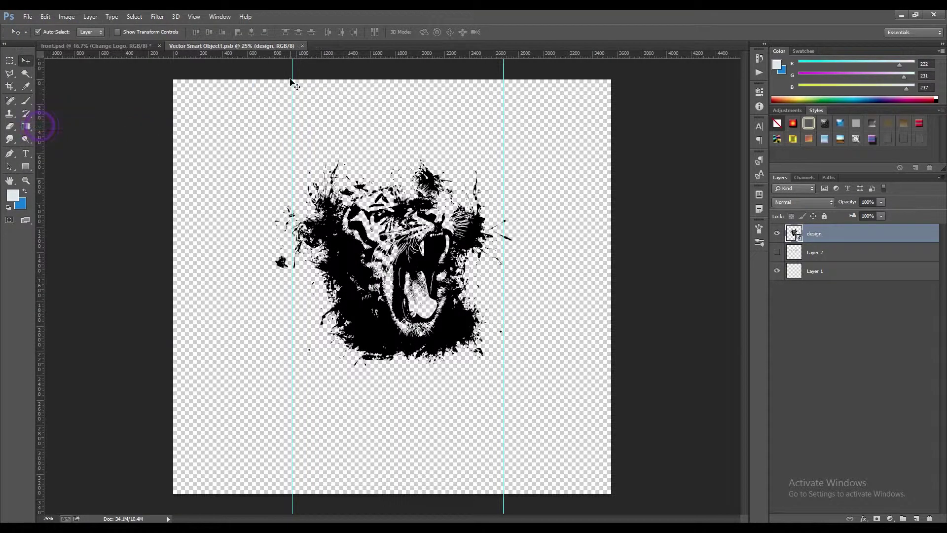
click(303, 46)
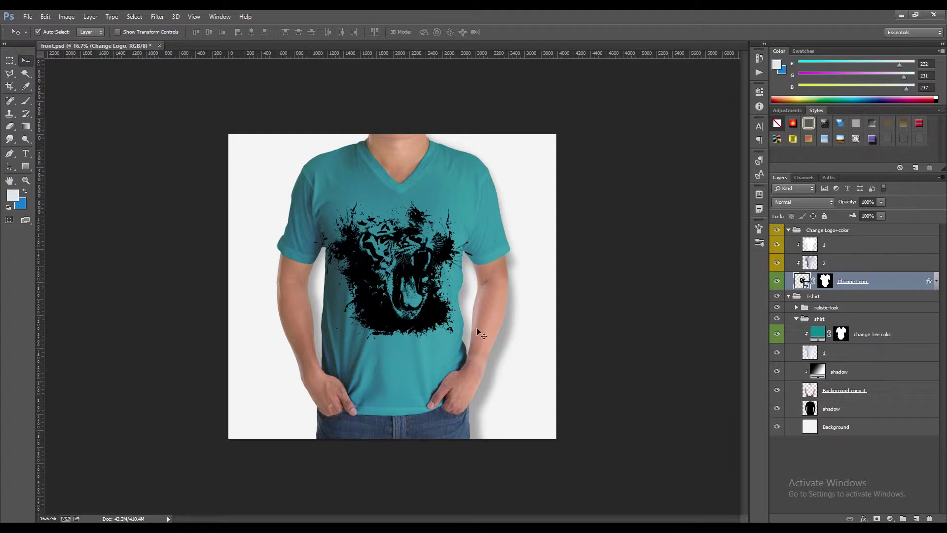
Hide the lower shadow layer and the Background layer for a transparent backdrop, and save the mockup.
click(775, 412)
click(777, 427)
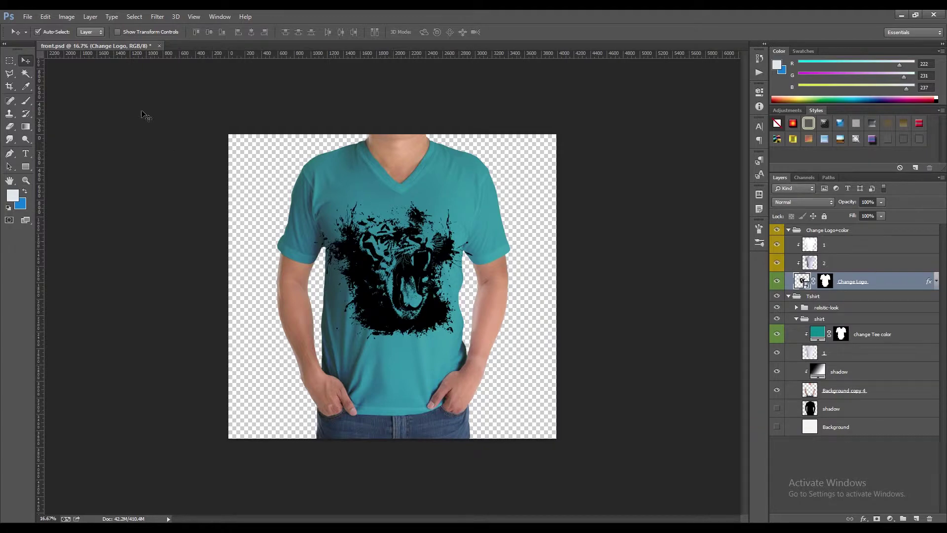
click(27, 16)
click(35, 126)
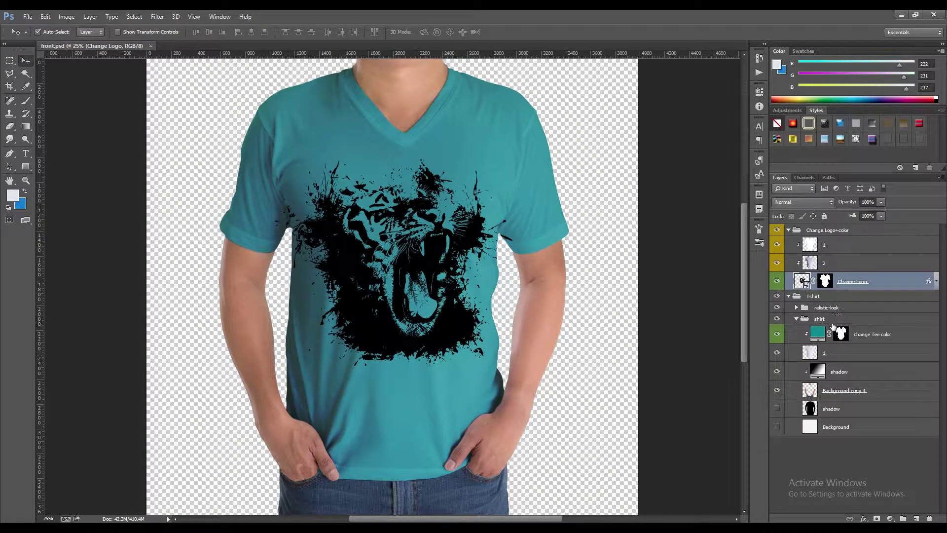
Reopen the Change Logo smart object's contents and hide the design layer.
double_click(804, 282)
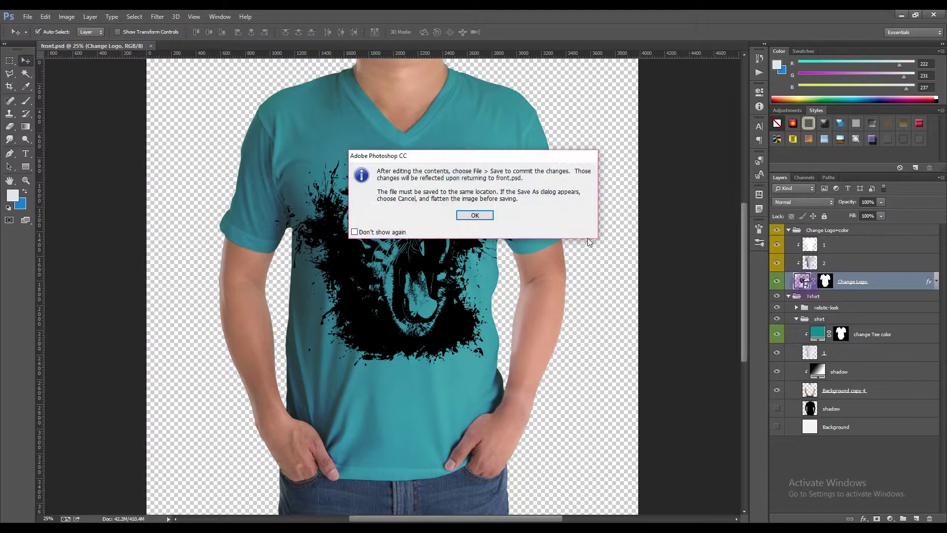
click(474, 218)
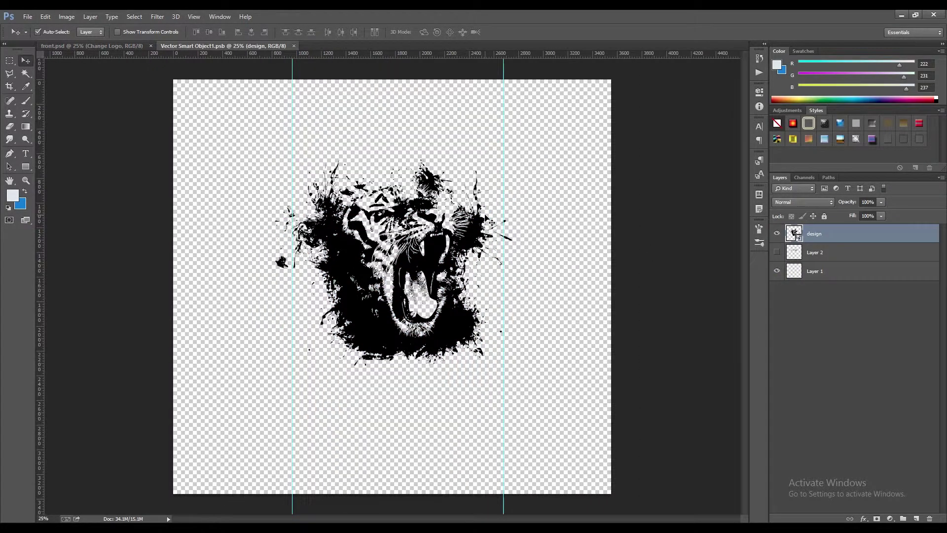
click(776, 233)
Place the embedded pattern image and scale it to about 118.76% so it covers the canvas width.
click(22, 17)
click(52, 186)
click(158, 87)
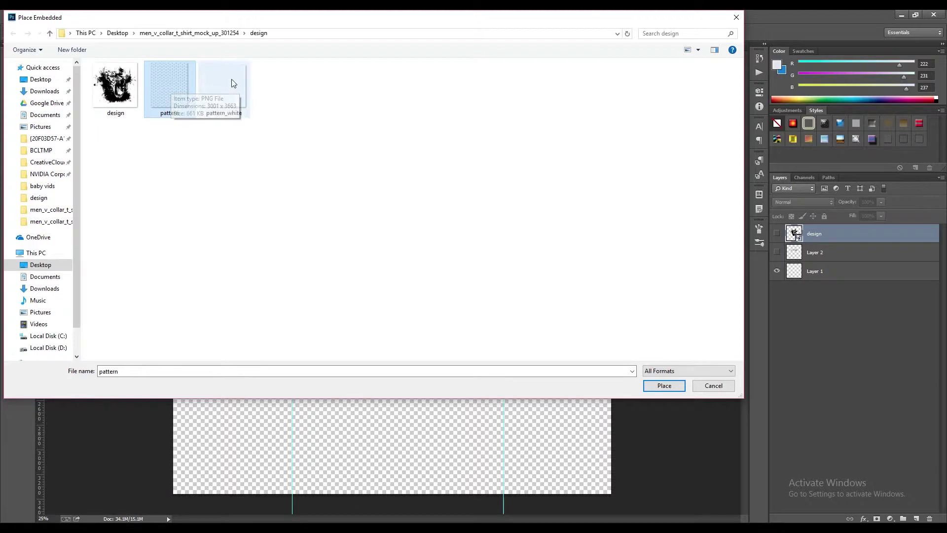
click(233, 80)
double_click(168, 88)
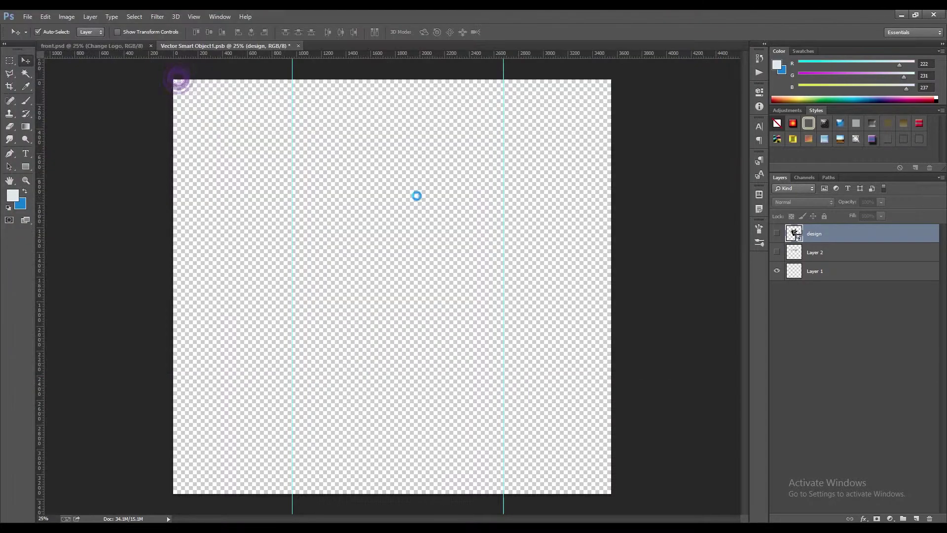
drag(562, 80, 648, 51)
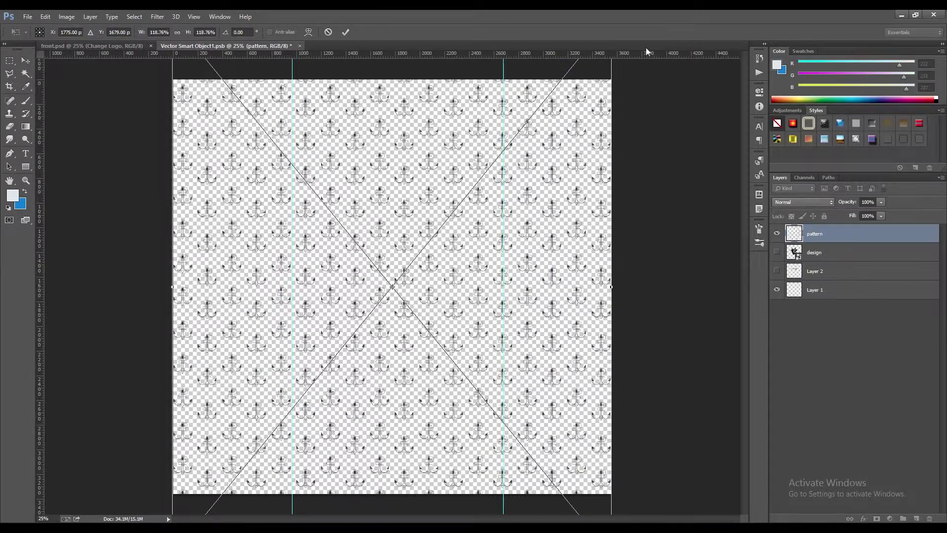
double_click(363, 251)
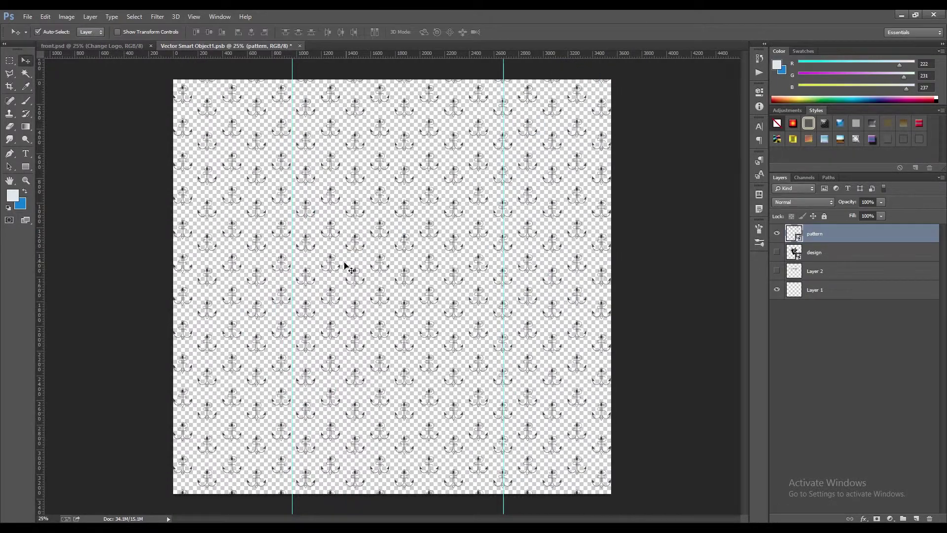
Save and close the smart object with the anchor pattern, and save the front mockup.
click(27, 16)
click(55, 127)
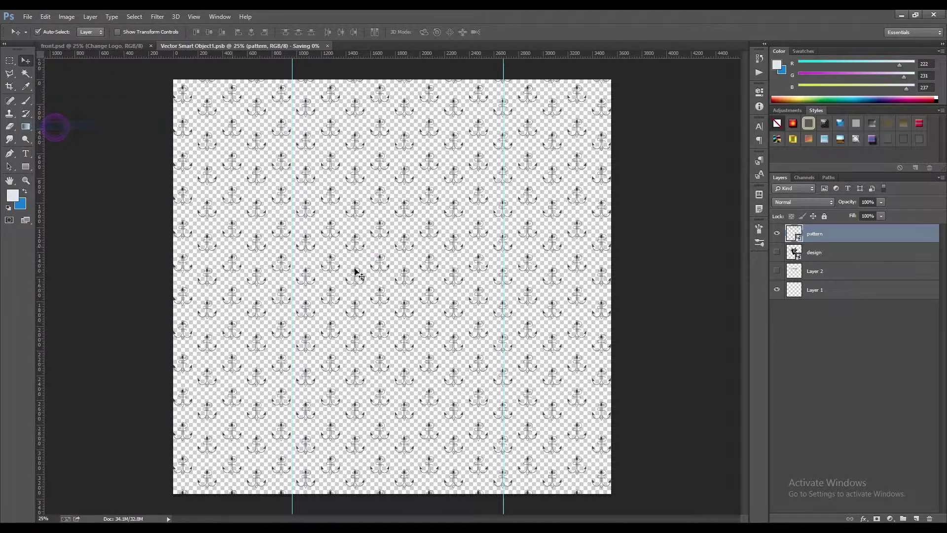
click(300, 46)
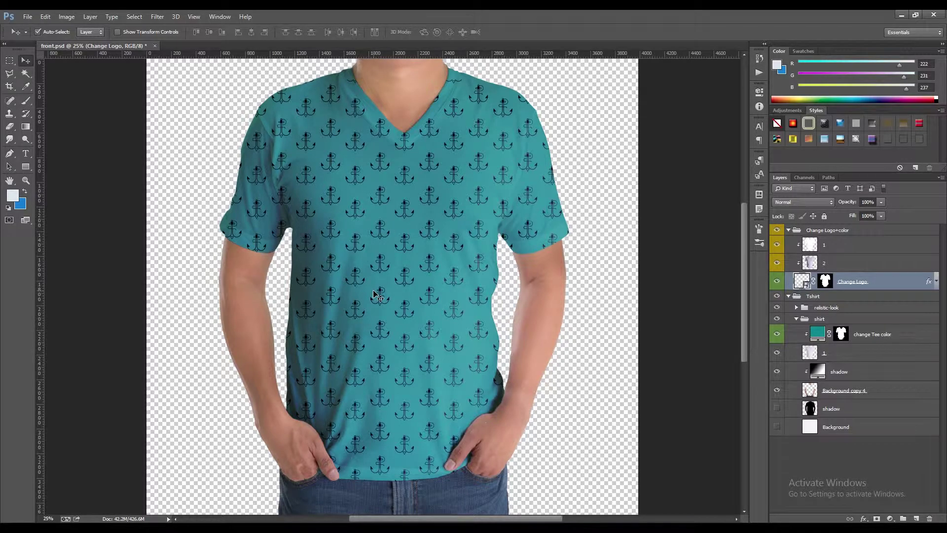
click(27, 16)
click(36, 126)
Recolor the front shirt to teal #1f9ba3 through the change Tee color fill layer and save the mockup.
click(818, 335)
double_click(818, 336)
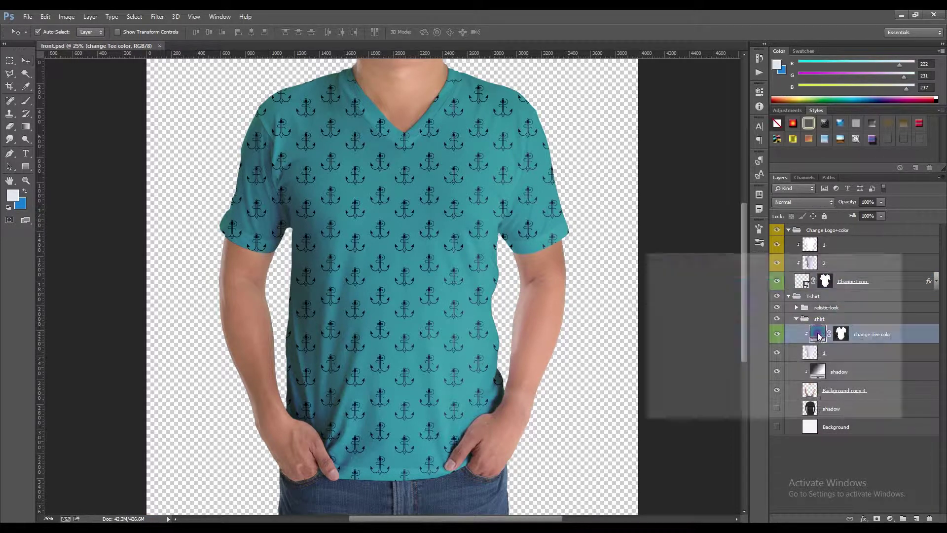
click(718, 291)
mouse_move(730, 358)
mouse_down()
mouse_move(733, 365)
mouse_move(752, 325)
mouse_move(674, 391)
mouse_up()
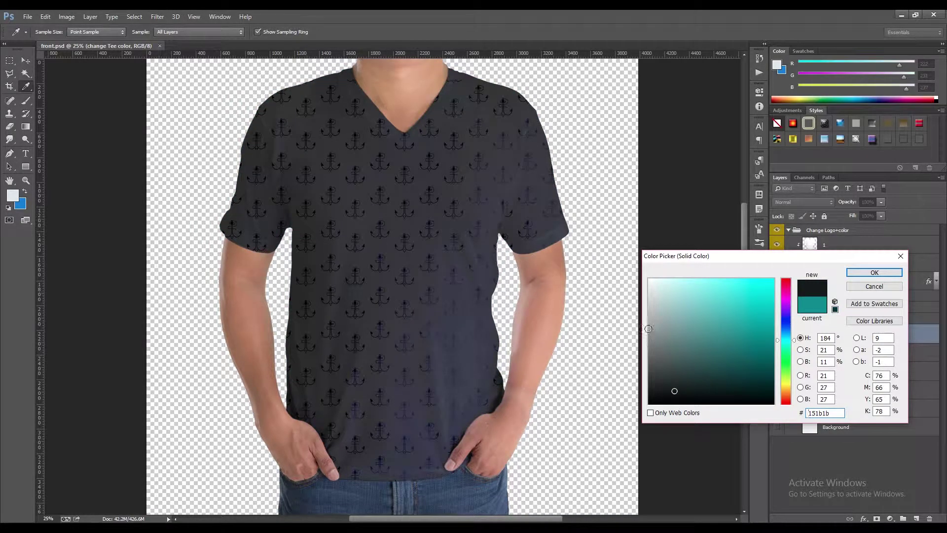
click(648, 329)
drag(677, 288, 648, 282)
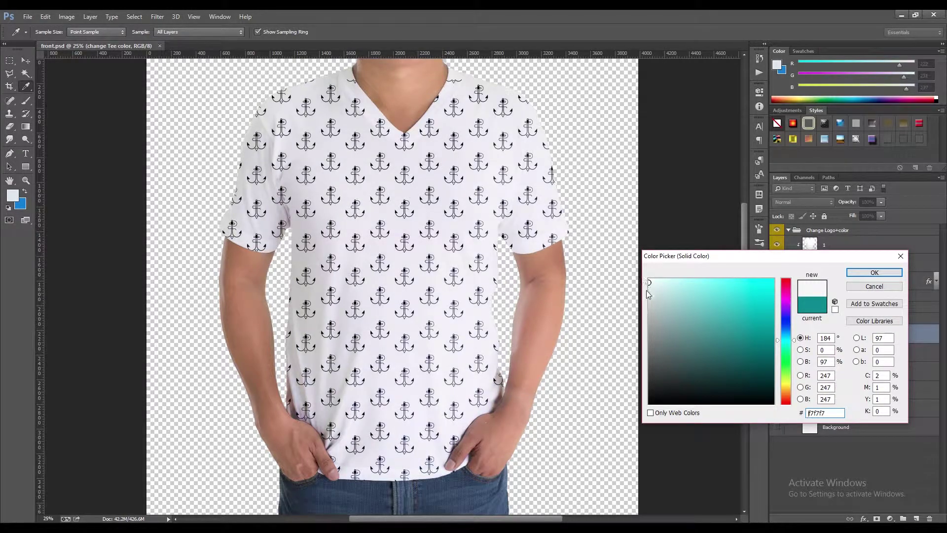
click(649, 292)
mouse_move(755, 290)
mouse_down()
mouse_move(739, 302)
mouse_move(749, 324)
mouse_up()
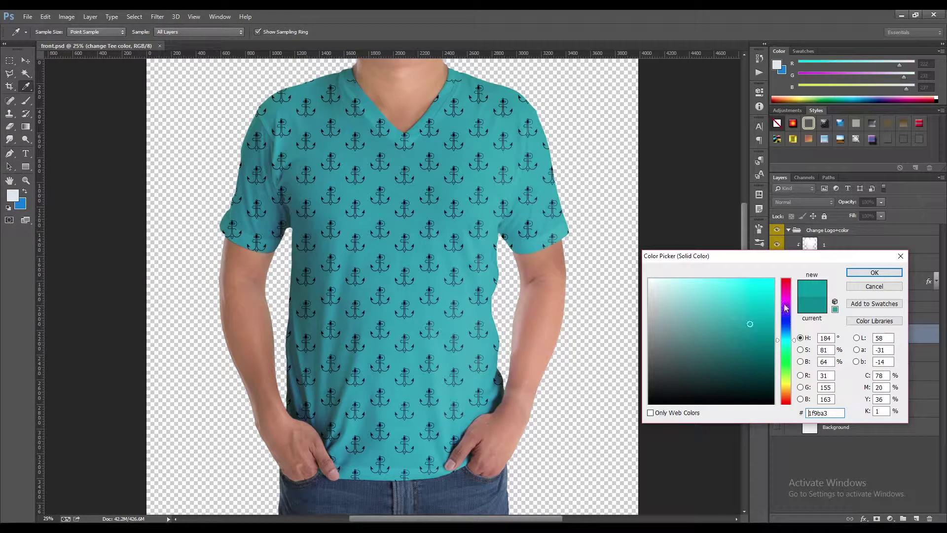
click(863, 271)
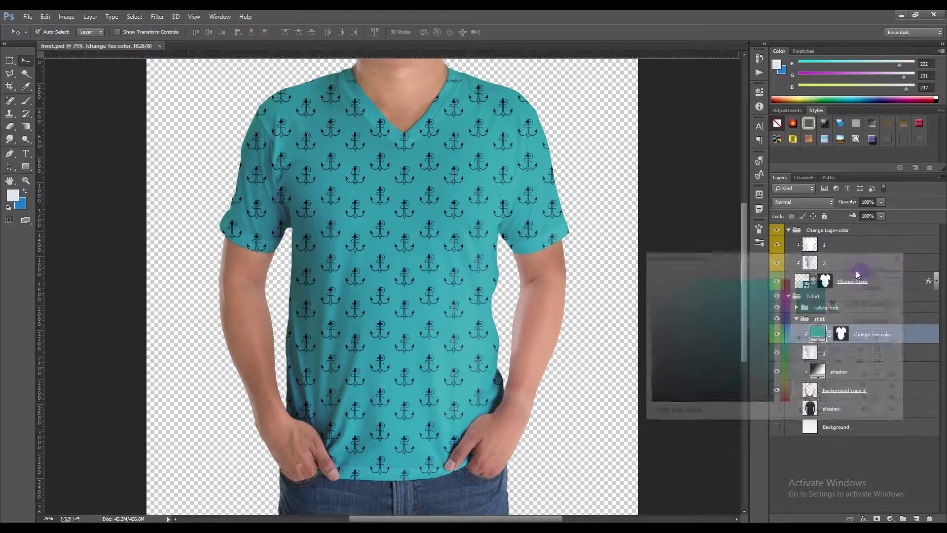
click(27, 17)
click(46, 127)
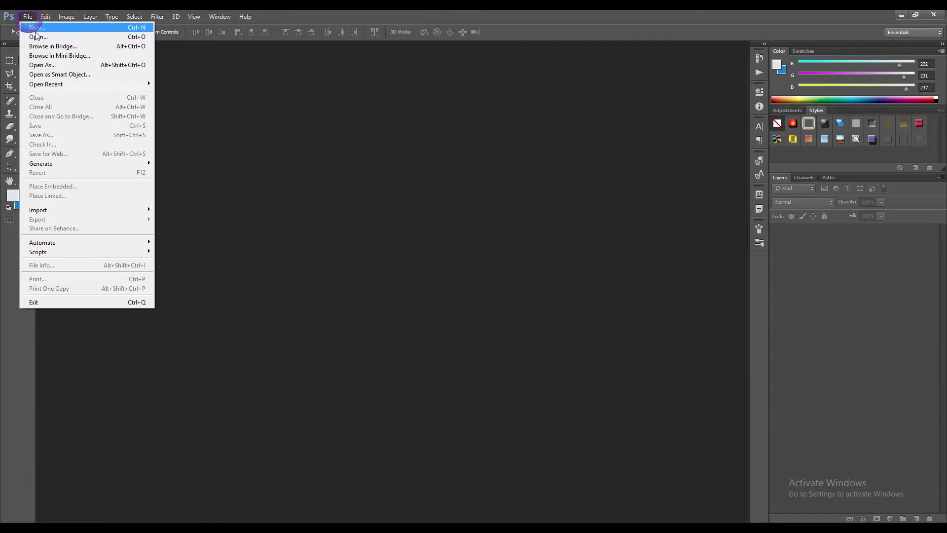
Open the back PSD file from the men_v_collar_t_shirt_mock_up_301254 folder on the Desktop.
click(37, 38)
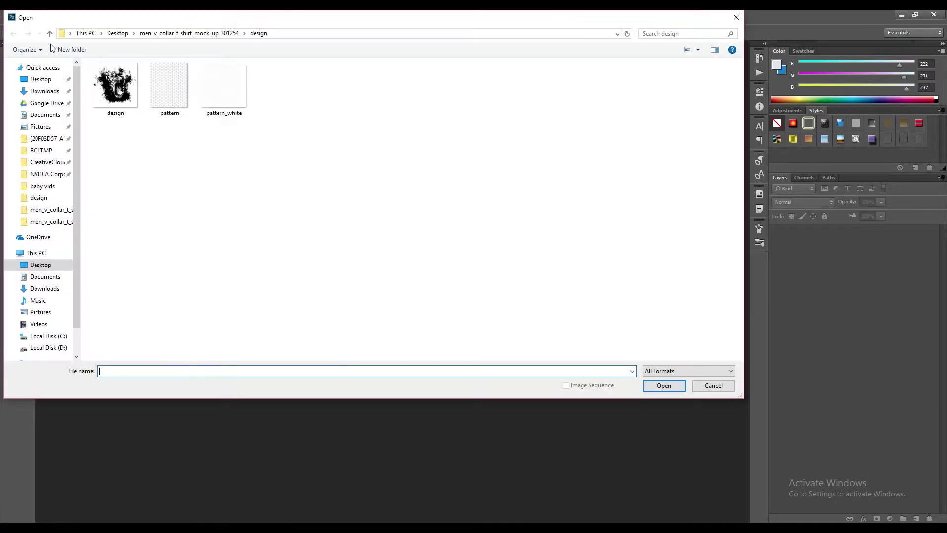
click(41, 79)
double_click(115, 88)
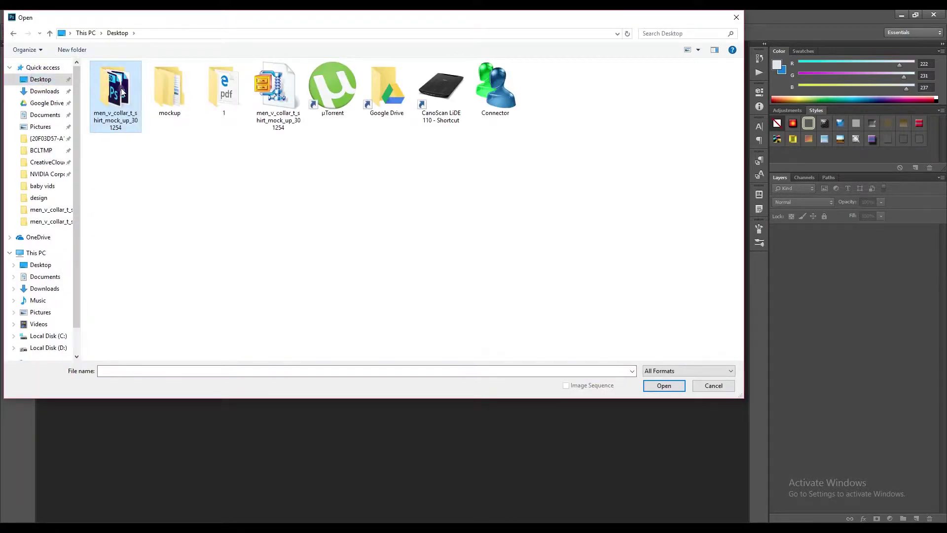
click(178, 89)
click(679, 386)
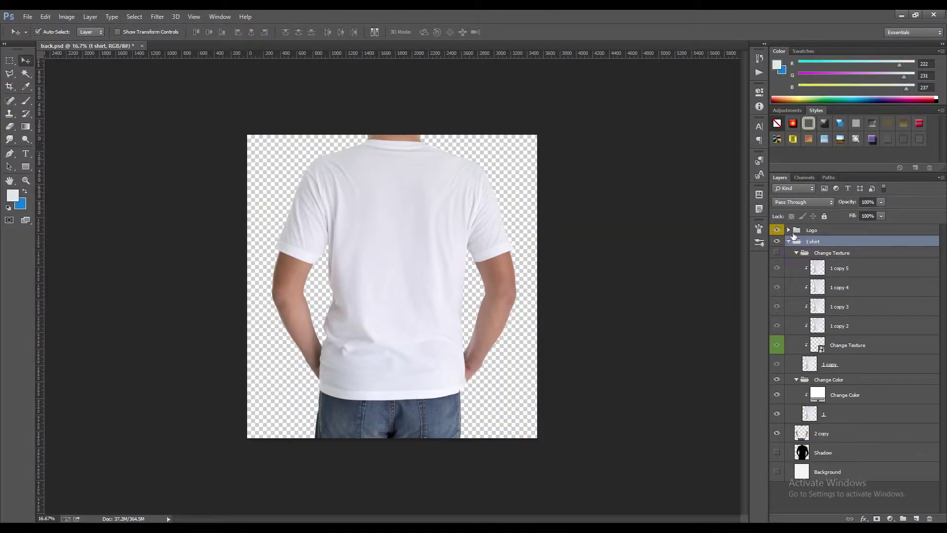
Expand the Logo group and set the back shirt's Change Color fill to dark gray #303030 in the color picker.
click(788, 230)
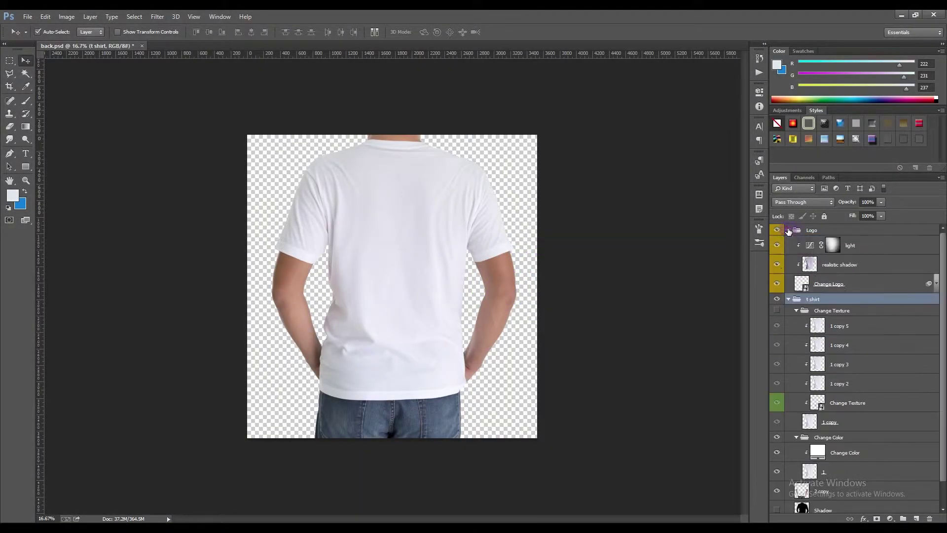
scroll(847, 416, down, 1)
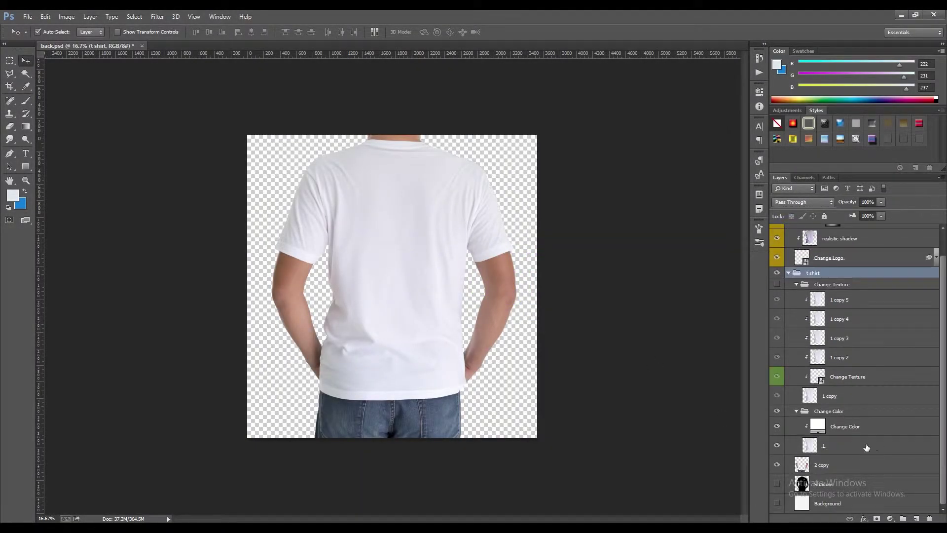
click(874, 447)
click(874, 427)
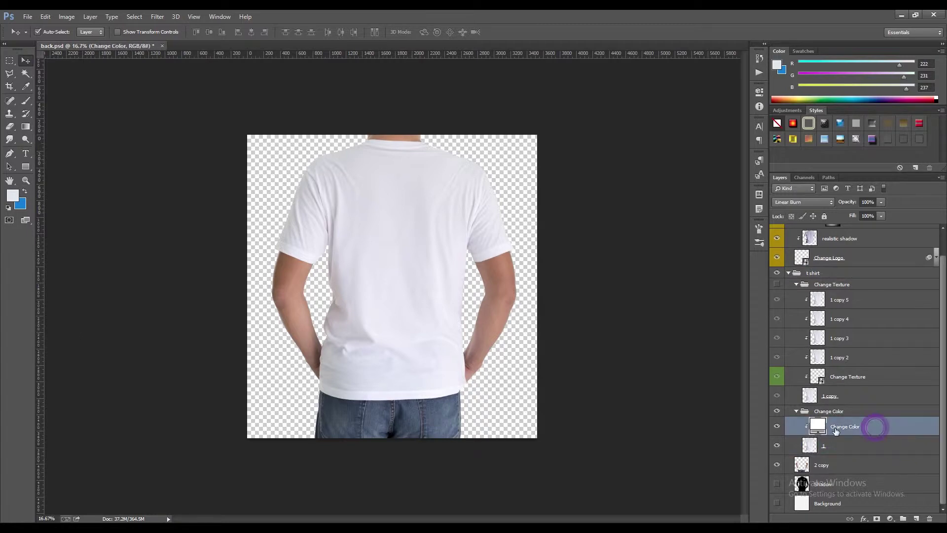
double_click(827, 427)
click(650, 352)
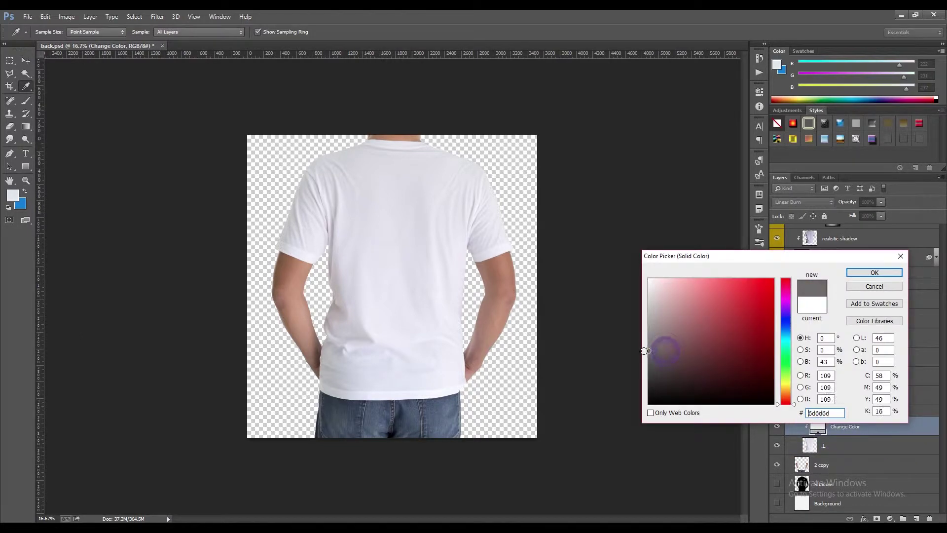
drag(649, 352, 643, 384)
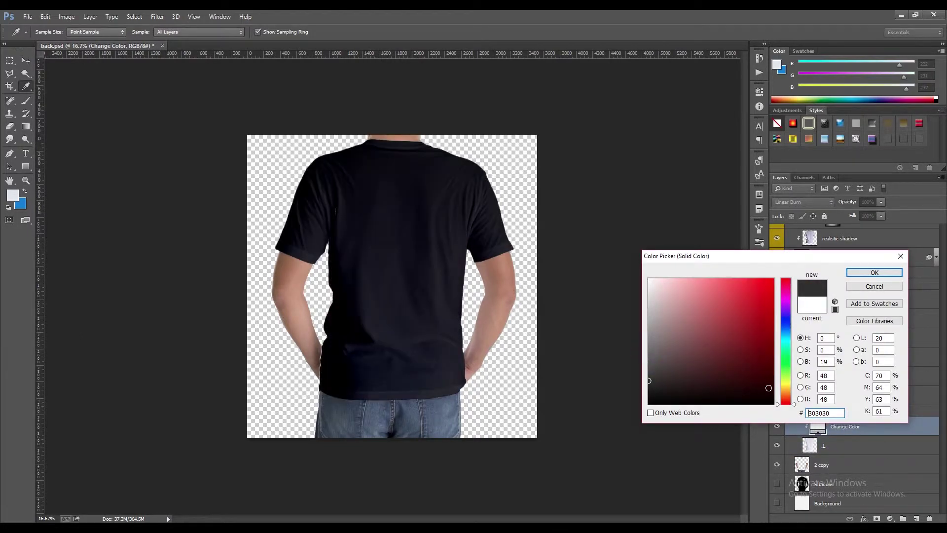
Try green #5cd852 and light blue #bfcaff as the back shirt's fill color.
drag(794, 406, 787, 364)
click(708, 331)
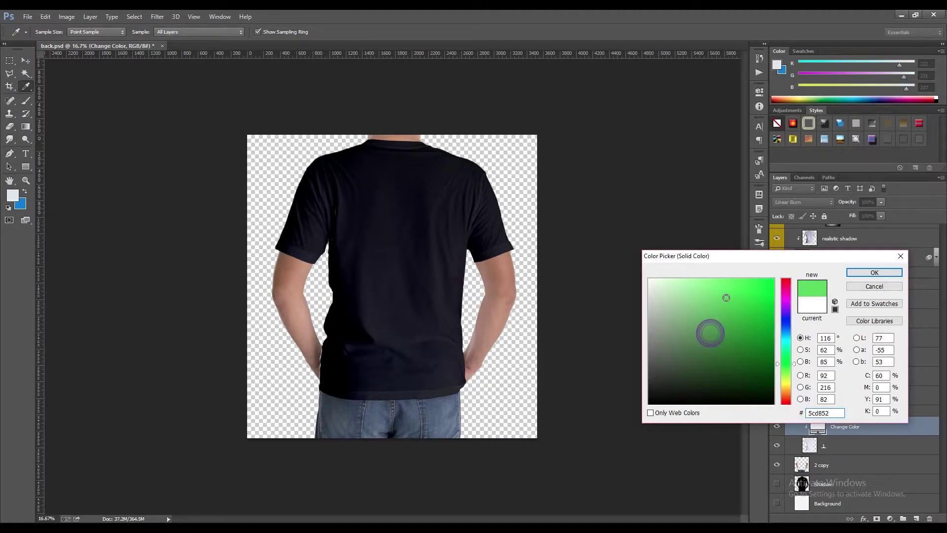
click(726, 297)
drag(794, 366, 792, 324)
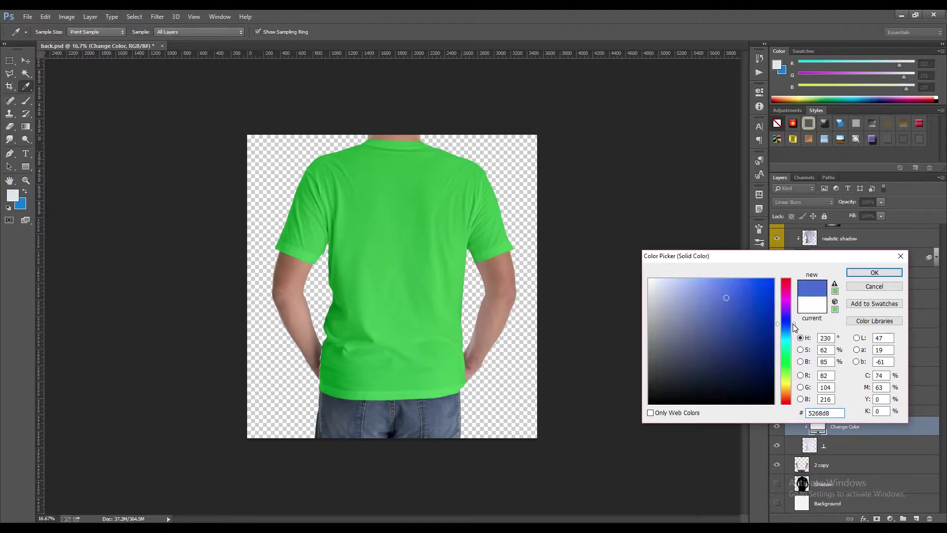
drag(724, 300, 680, 260)
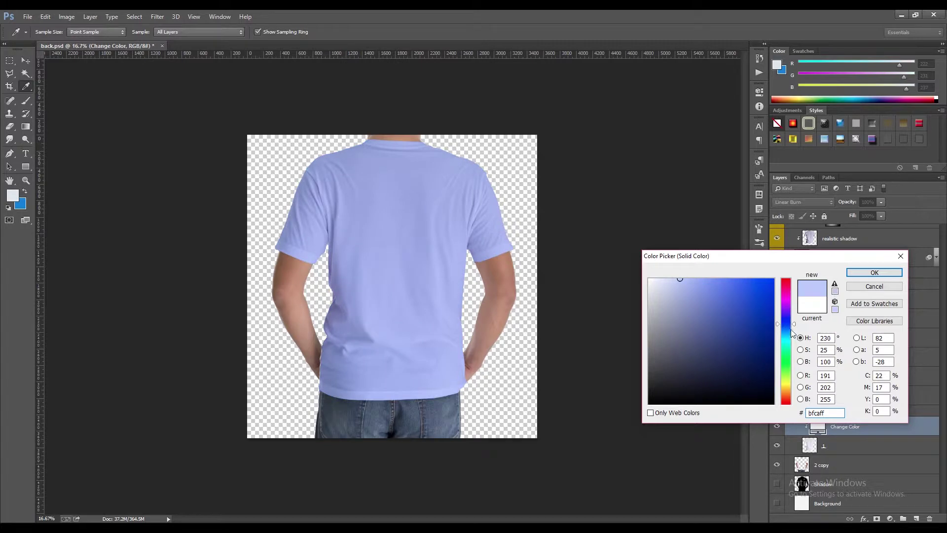
Set the back shirt's Change Color fill to gray #585858 and save the back mockup.
drag(794, 324, 793, 403)
drag(659, 394, 647, 356)
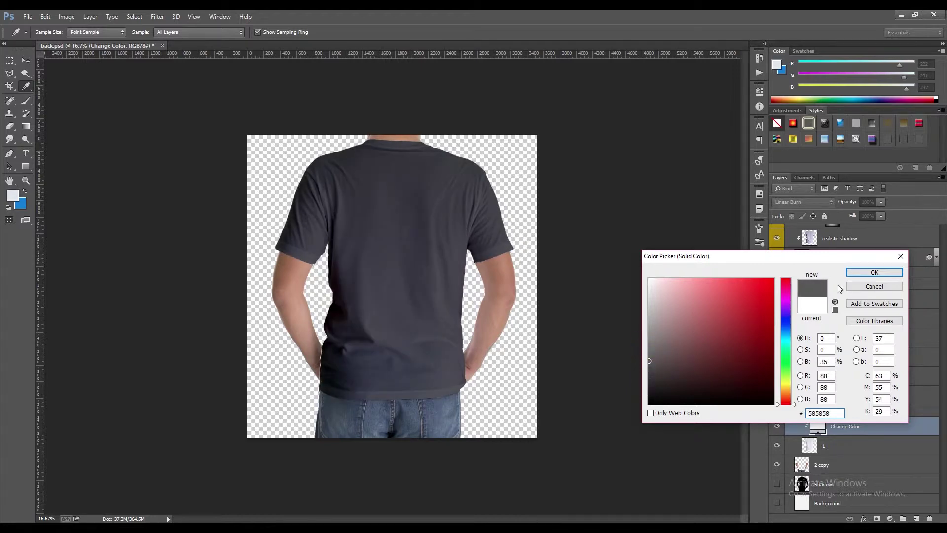
click(874, 272)
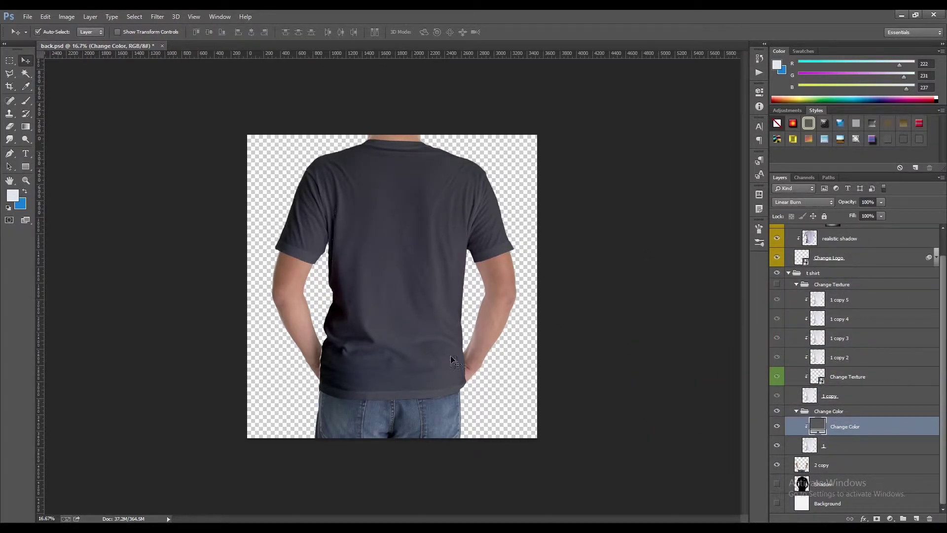
click(28, 16)
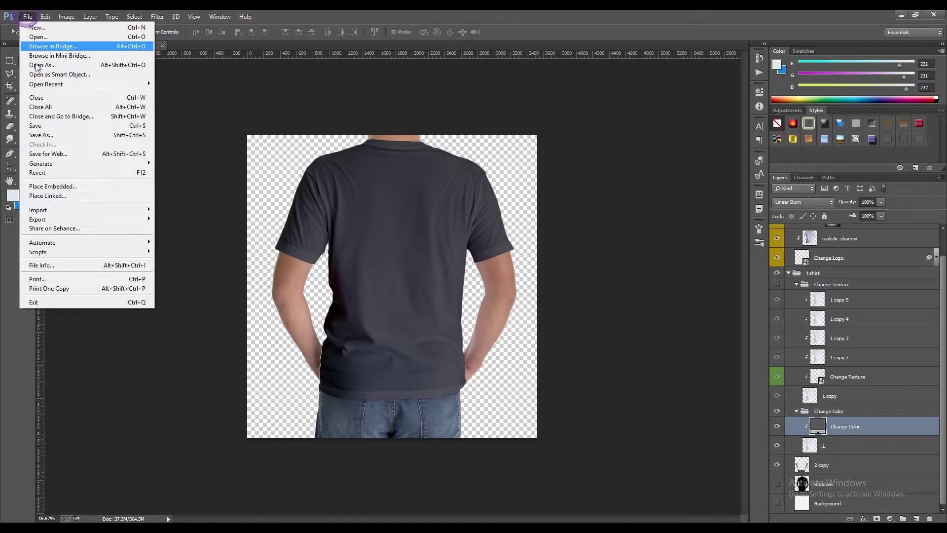
click(35, 126)
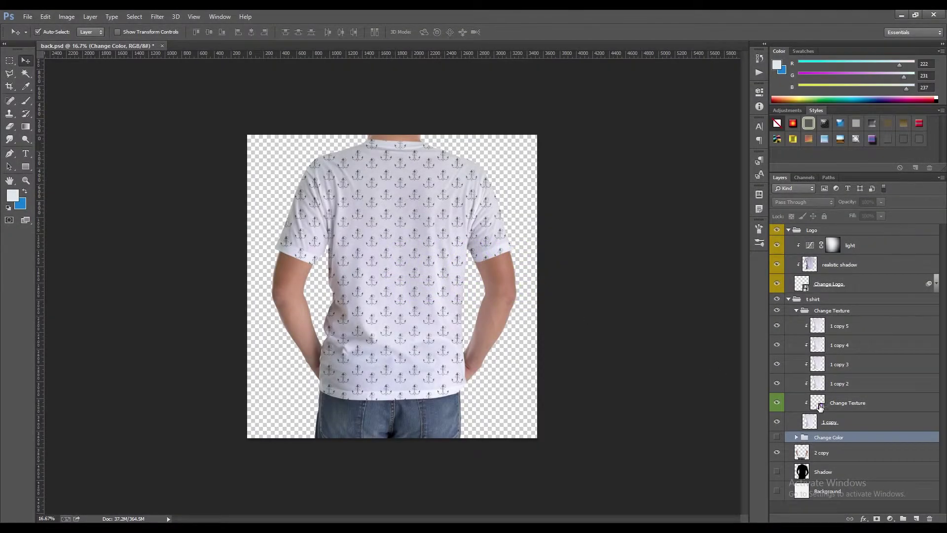
In the Change Texture smart object's contents, show the Rectangle 1 layer and delete the existing pattern layer.
double_click(819, 405)
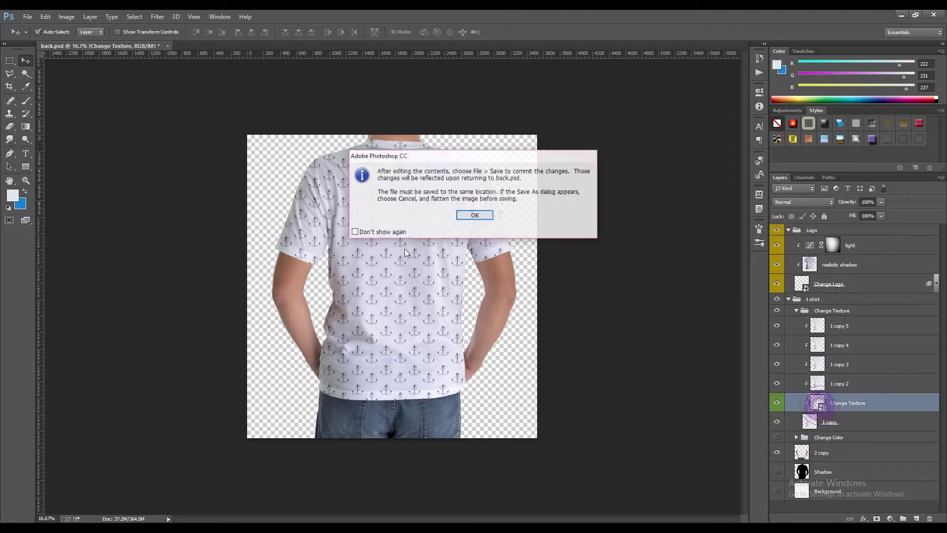
click(487, 217)
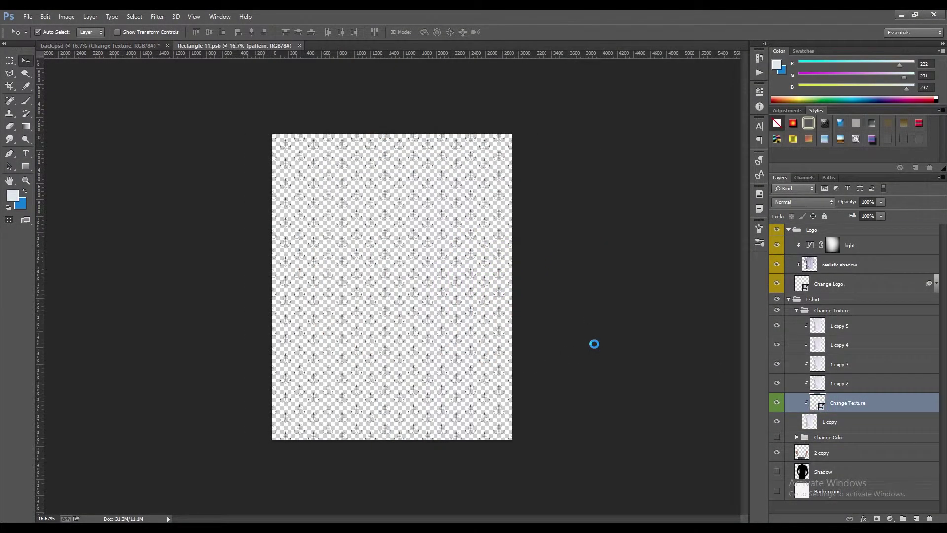
click(777, 253)
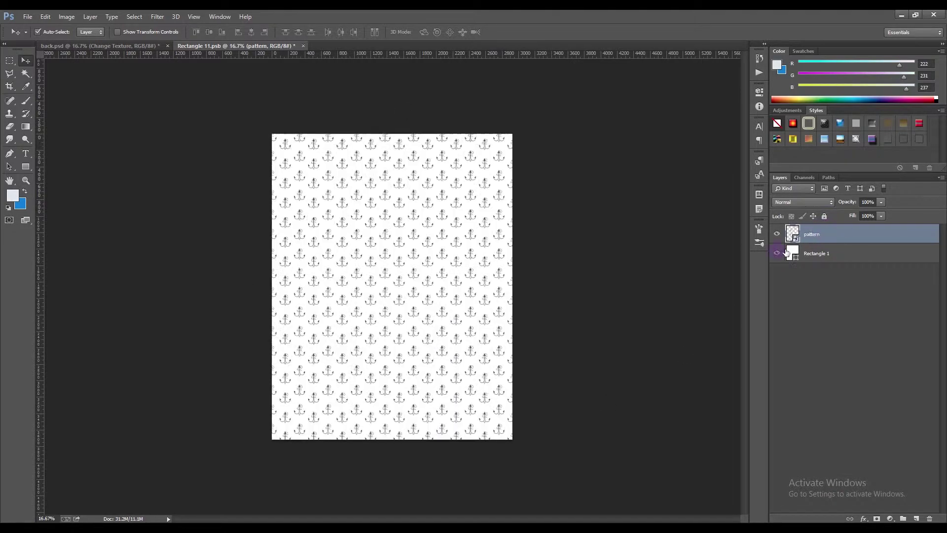
click(842, 254)
click(834, 235)
key(Delete)
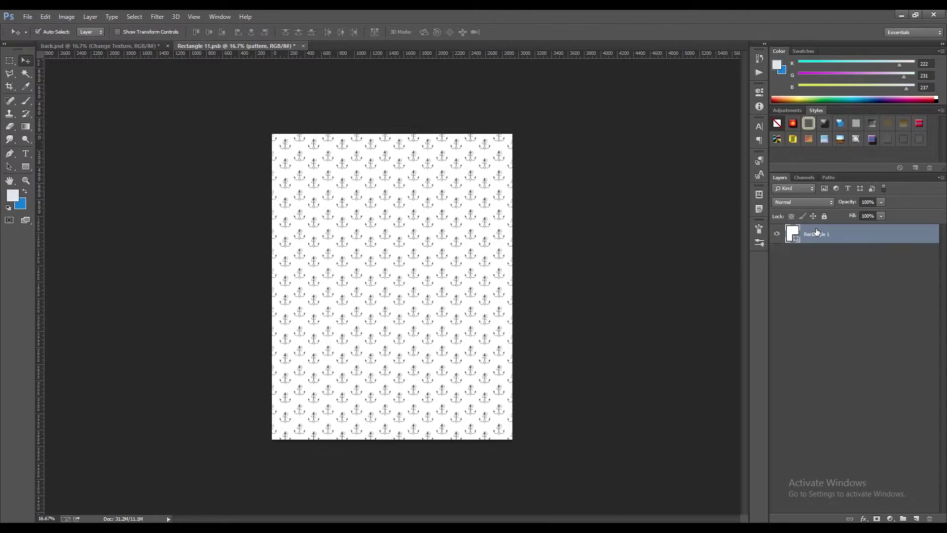
Place the embedded pattern image from the design folder and enlarge it slightly to cover the whole canvas.
click(29, 18)
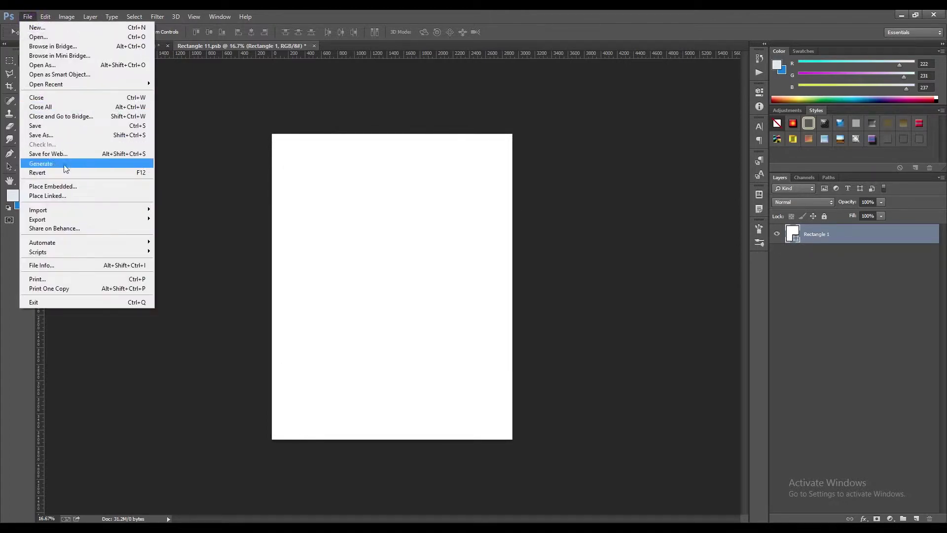
click(66, 186)
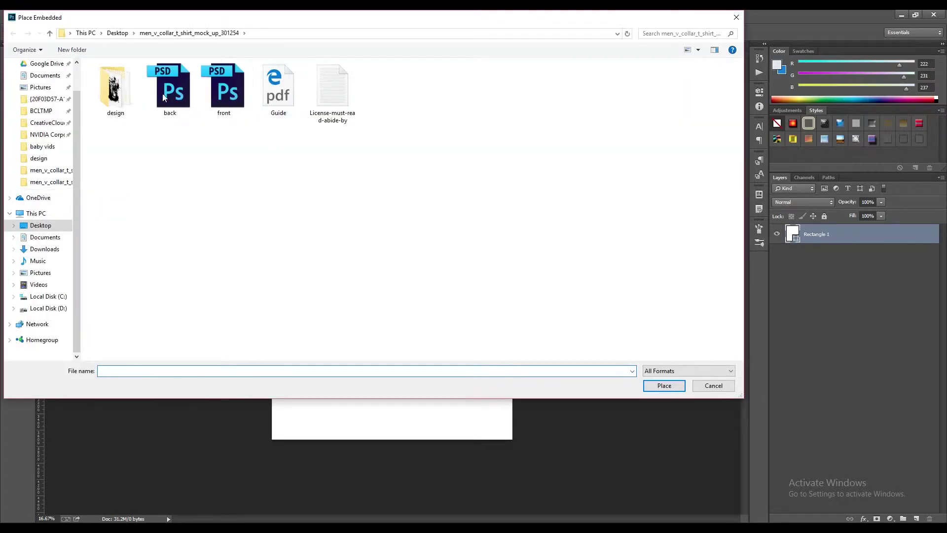
double_click(115, 87)
click(170, 88)
click(672, 388)
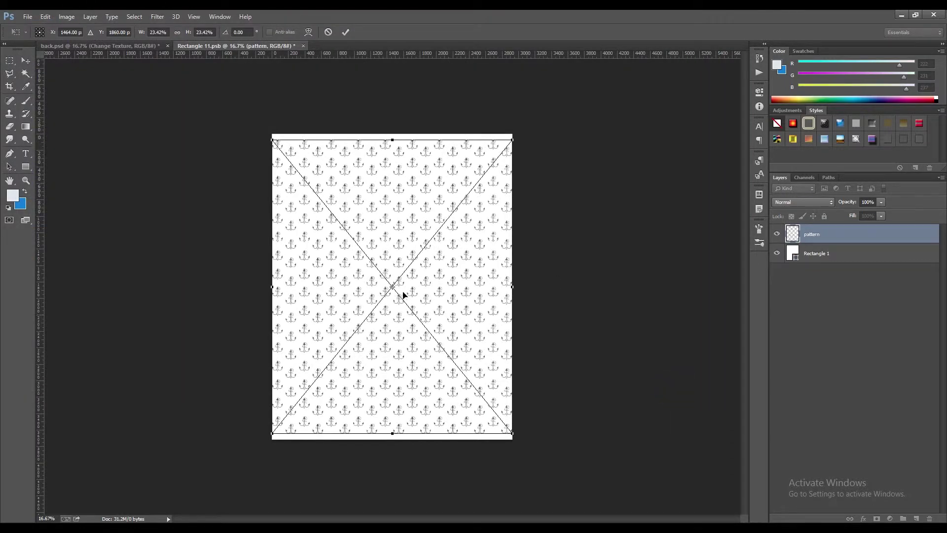
drag(512, 140, 520, 130)
key(Return)
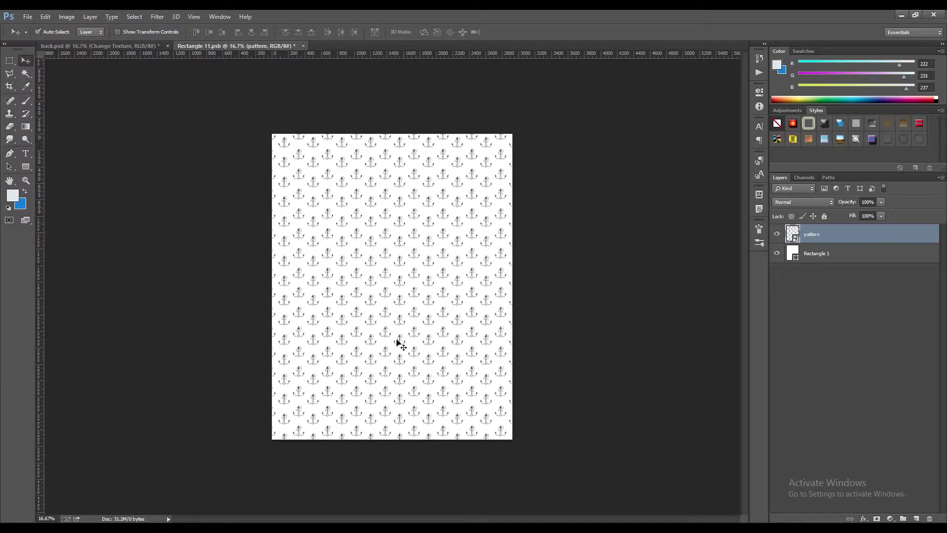
Try a blue fill on the Rectangle 1 shape behind the pattern, and set it to the recently used orange.
click(851, 252)
click(26, 167)
click(90, 33)
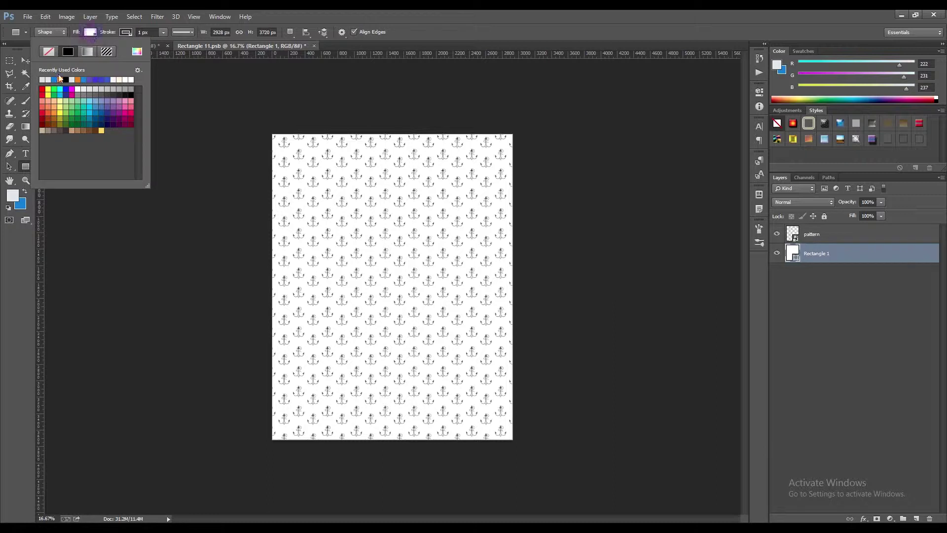
click(54, 79)
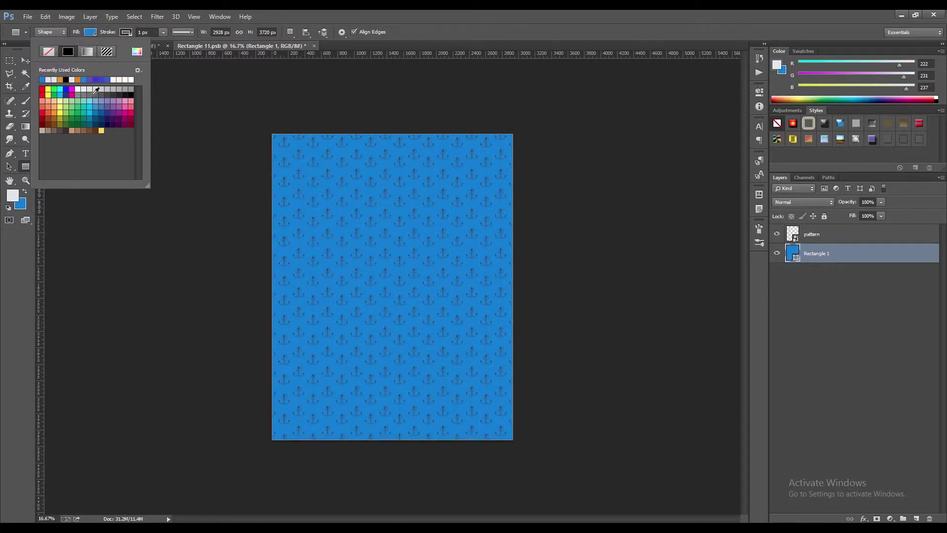
click(78, 80)
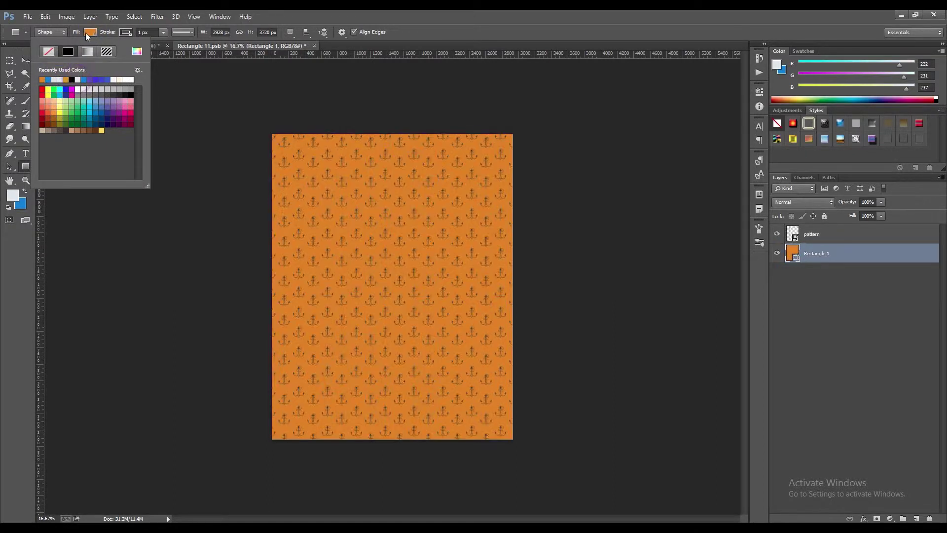
click(88, 32)
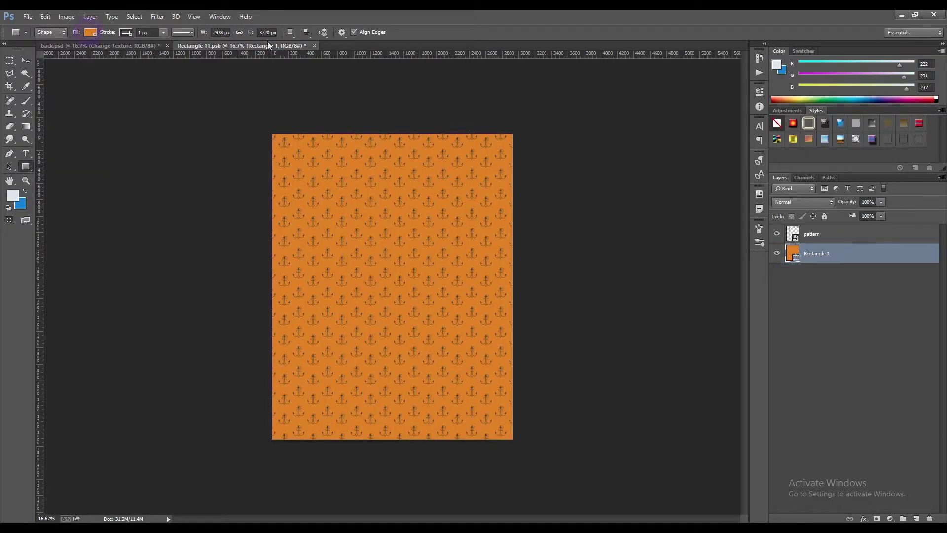
Save and close the Change Texture smart object to apply the orange anchor pattern, and switch to the Move tool.
click(21, 18)
click(50, 123)
click(310, 45)
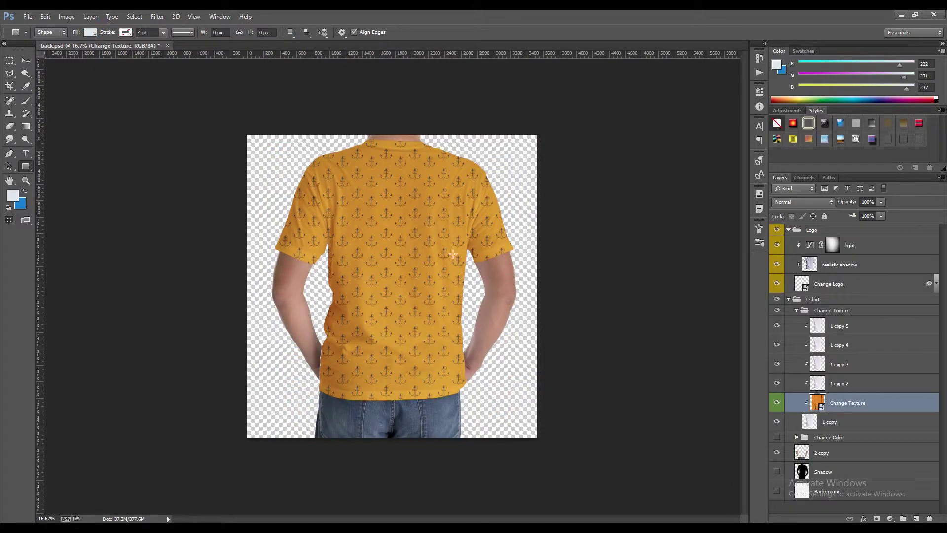
click(26, 60)
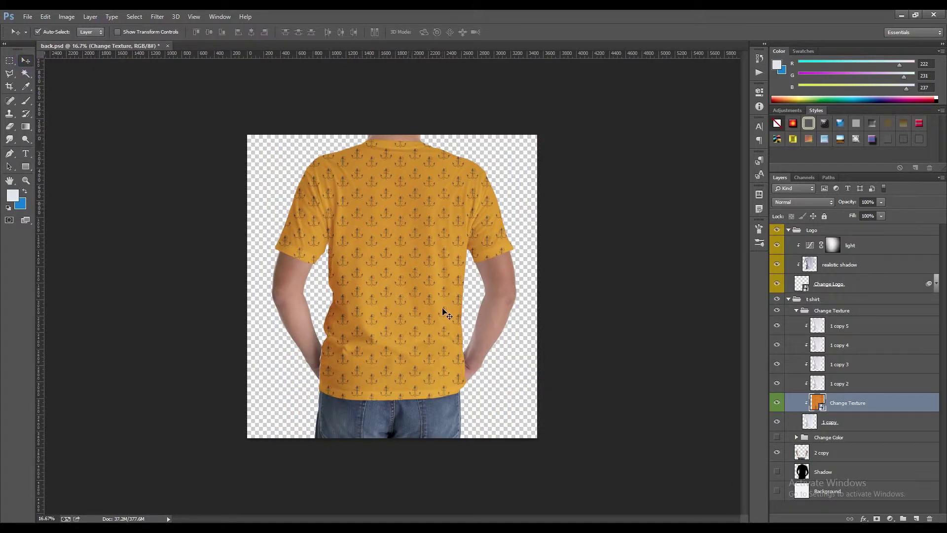
Save the back mockup with the orange anchor pattern, and show the Change Color group in place of the Change Texture group.
click(28, 19)
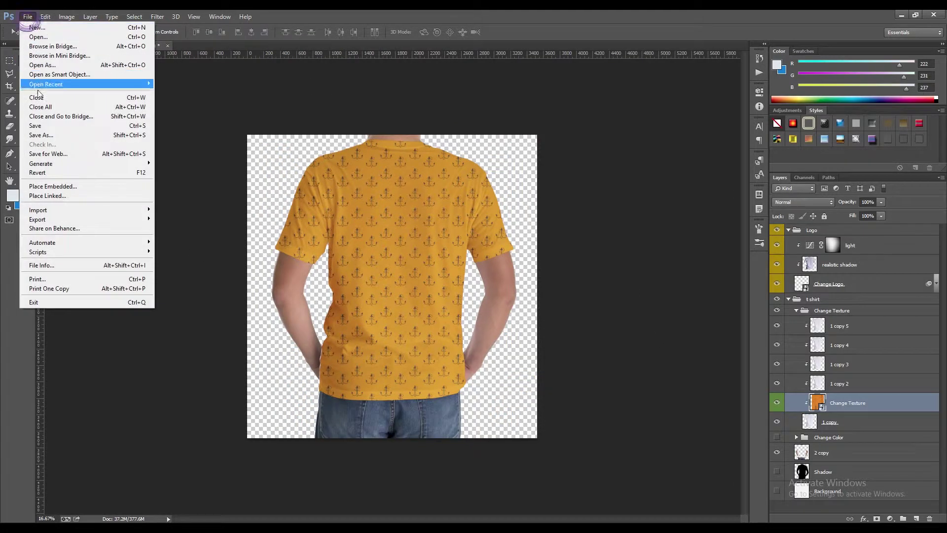
click(30, 126)
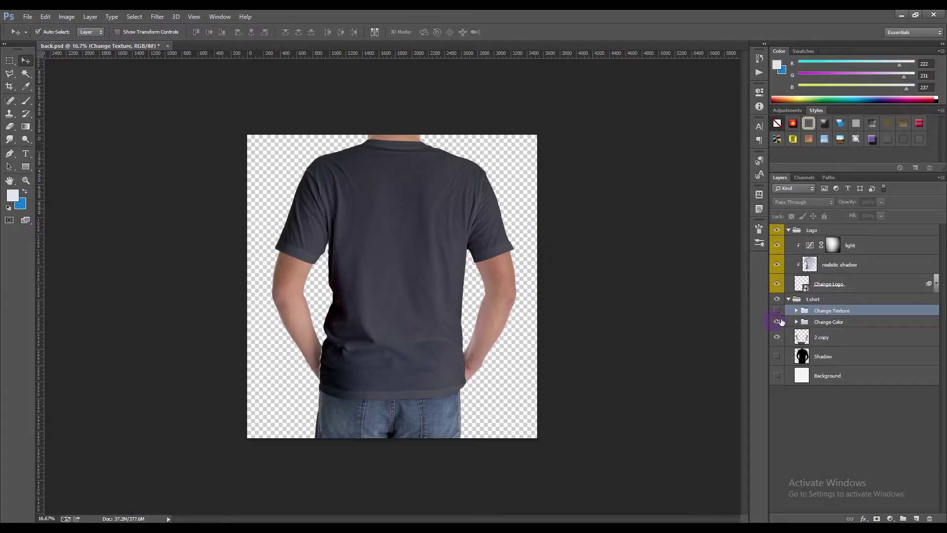
click(840, 322)
Open the contents of the Change Logo smart object in the Logo group.
click(829, 284)
click(788, 229)
click(829, 232)
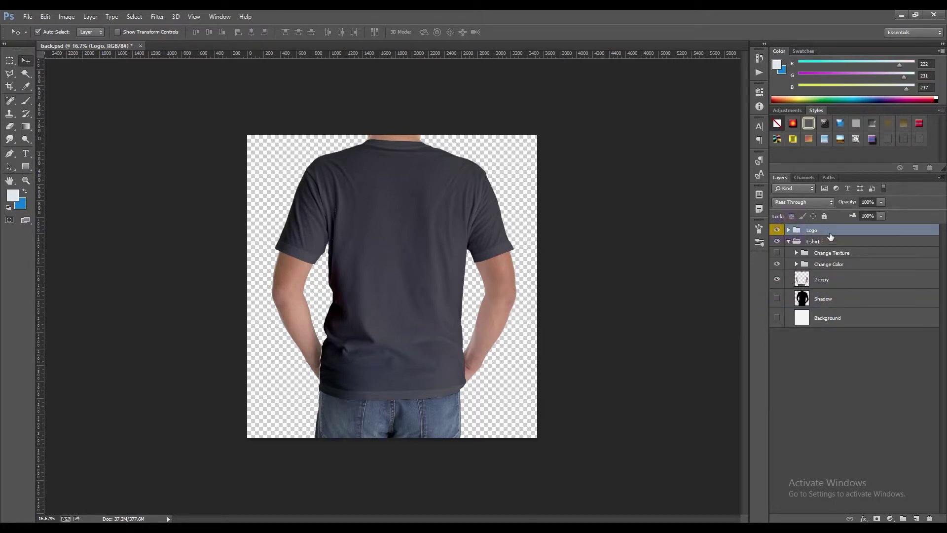
click(789, 230)
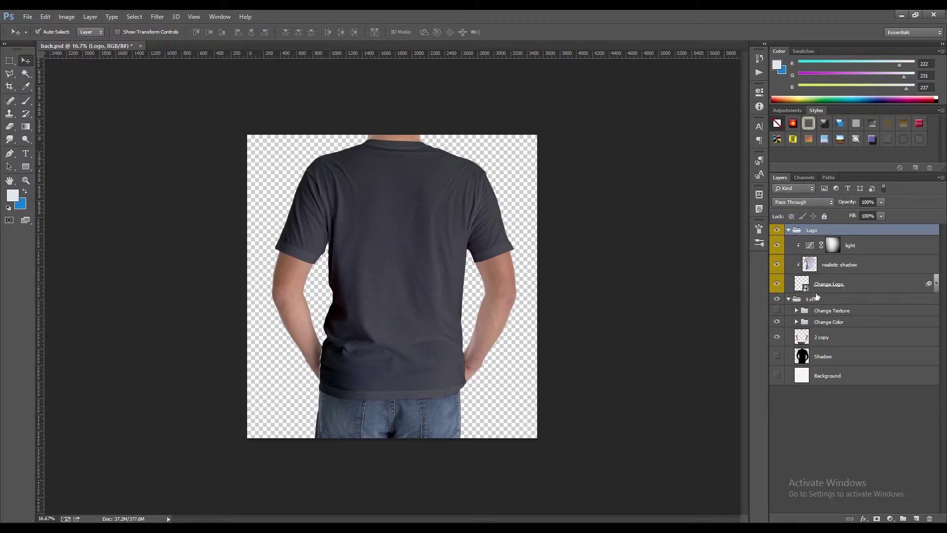
double_click(802, 284)
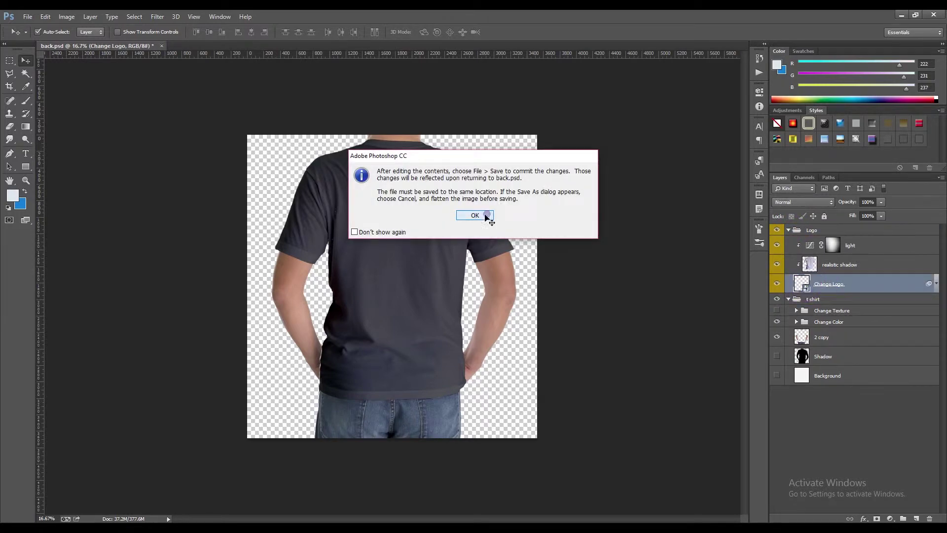
click(487, 214)
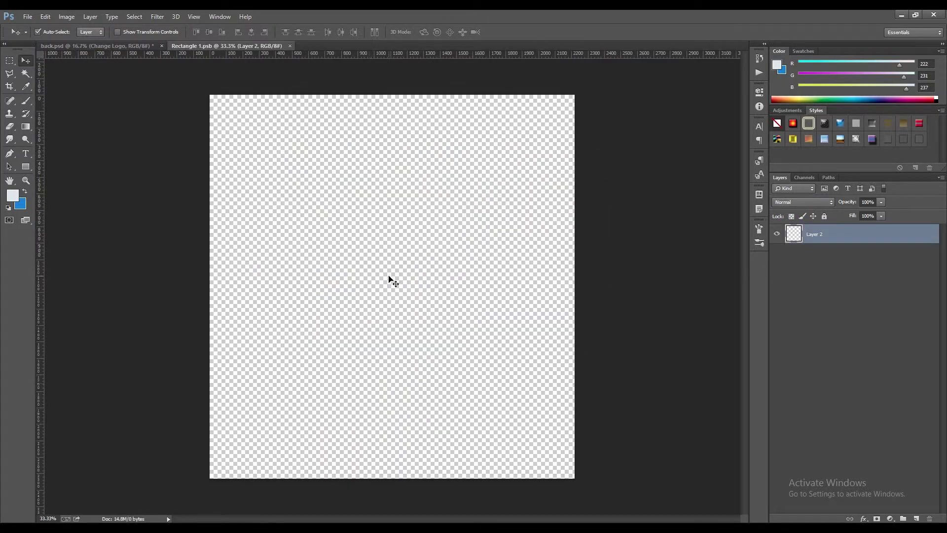
Place the embedded tiger design image from the design folder at its default size.
click(27, 17)
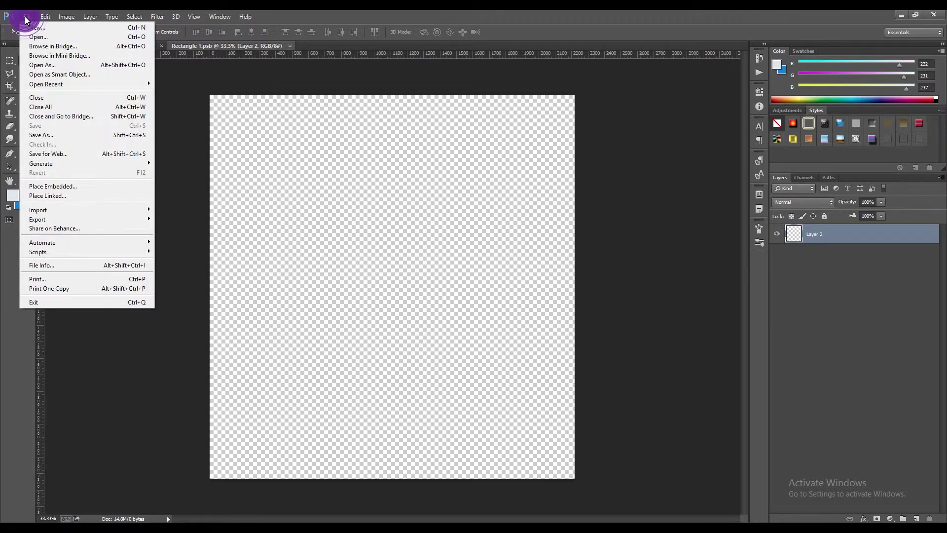
click(72, 186)
click(123, 97)
click(663, 385)
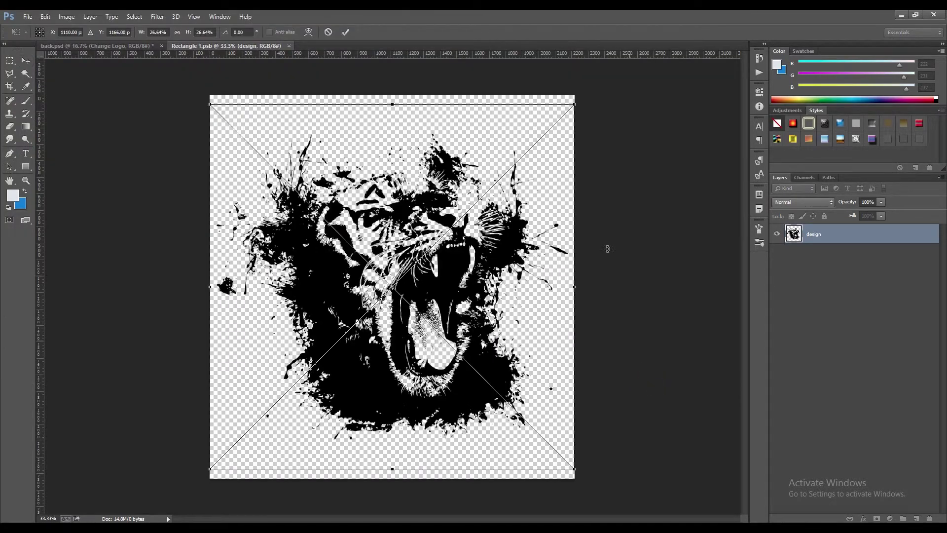
key(Return)
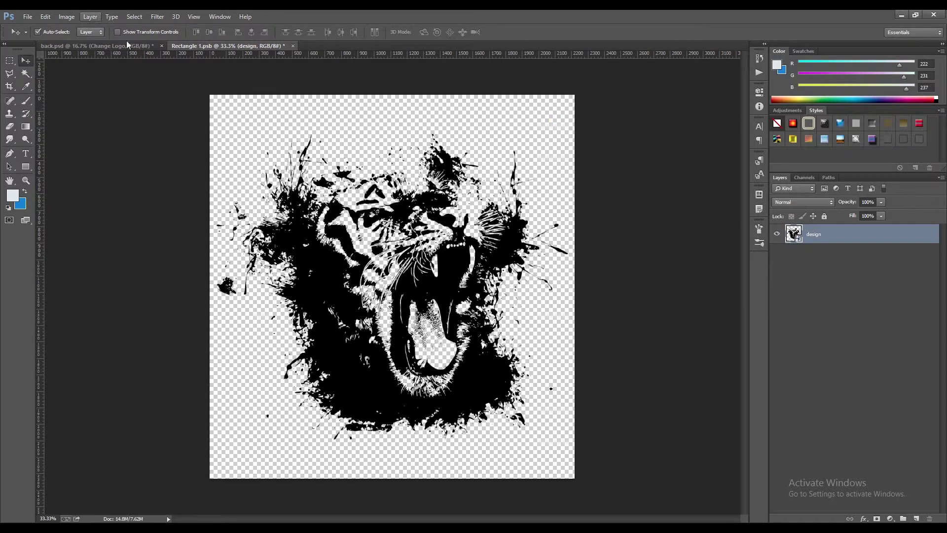
Add a Color Overlay in light grey e8e8e8 to the design layer.
right_click(830, 234)
click(729, 123)
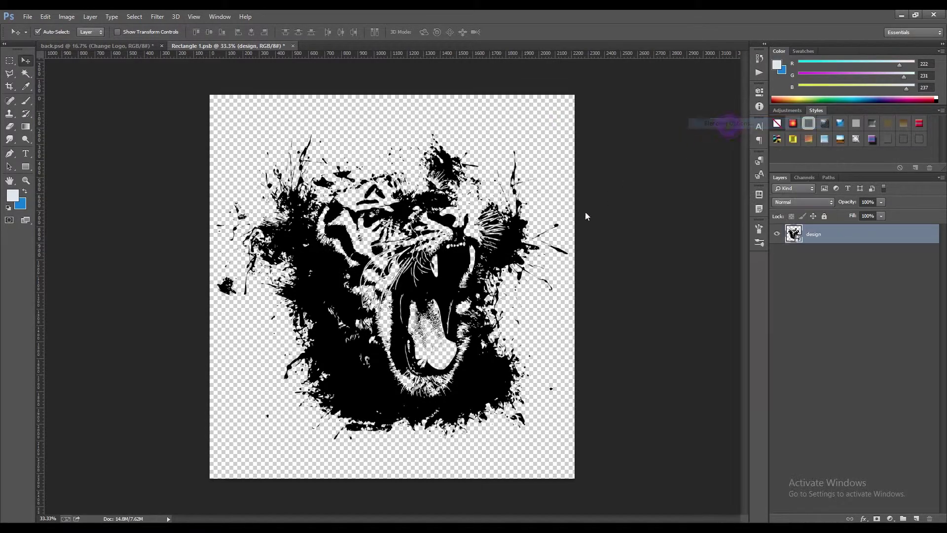
click(614, 373)
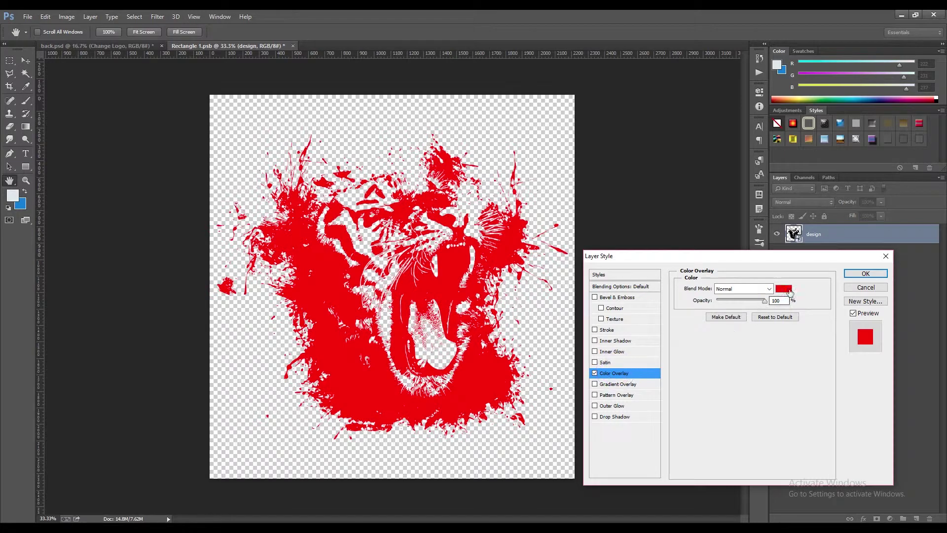
click(788, 288)
click(655, 293)
drag(656, 294, 637, 292)
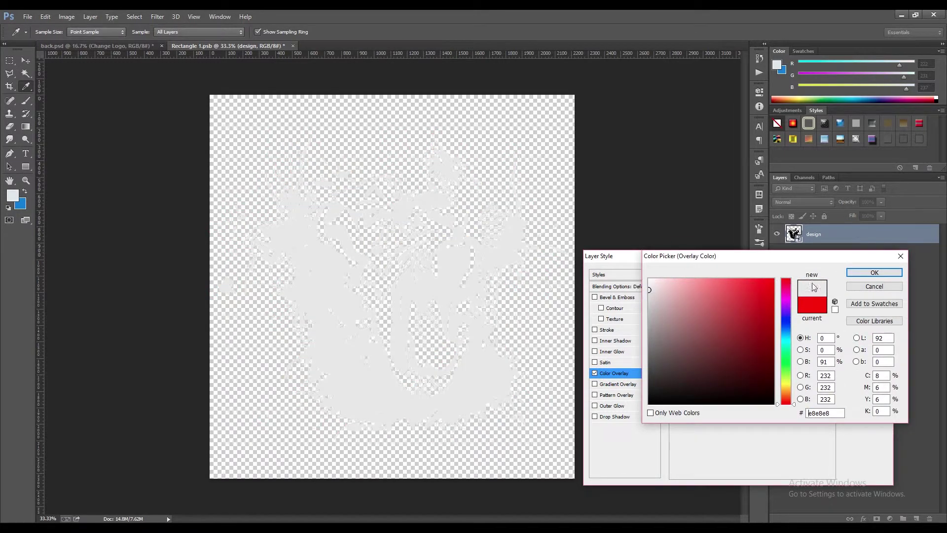
click(858, 273)
click(873, 275)
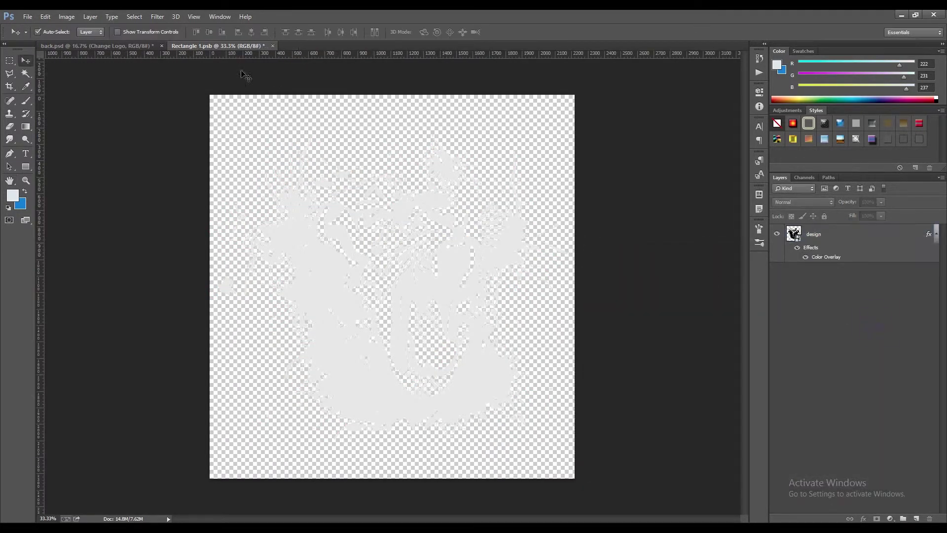
Save the smart object's contents, skip choosing a displacement map, and return to back.psd to view the logo on the shirt.
click(27, 17)
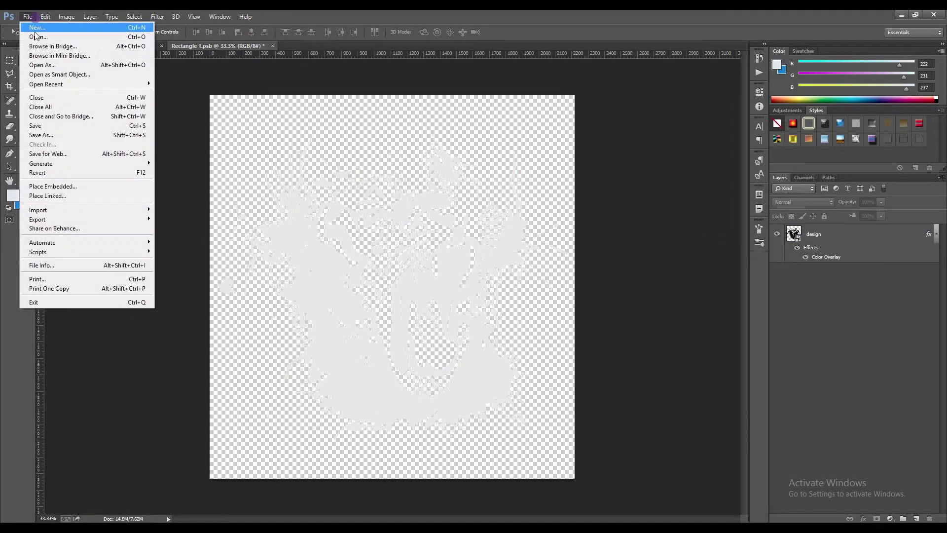
click(50, 125)
click(523, 171)
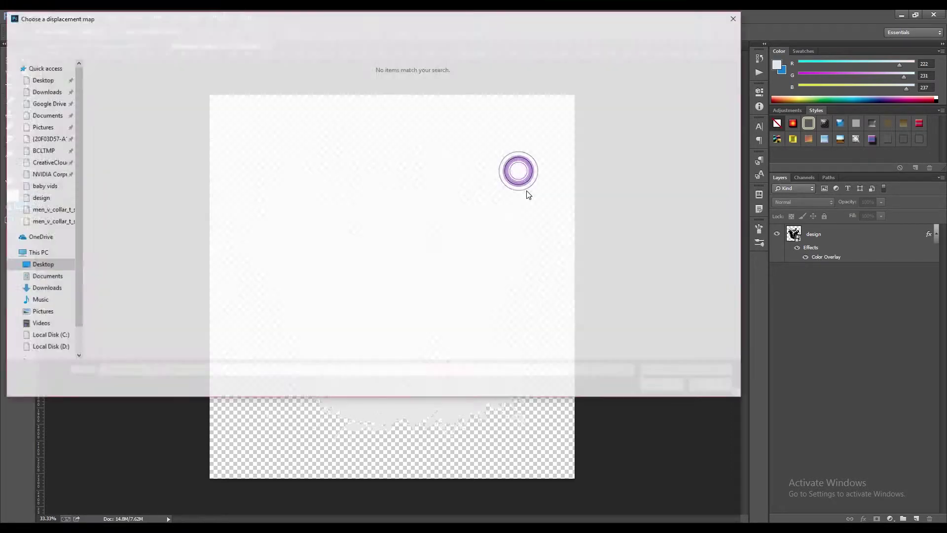
click(710, 386)
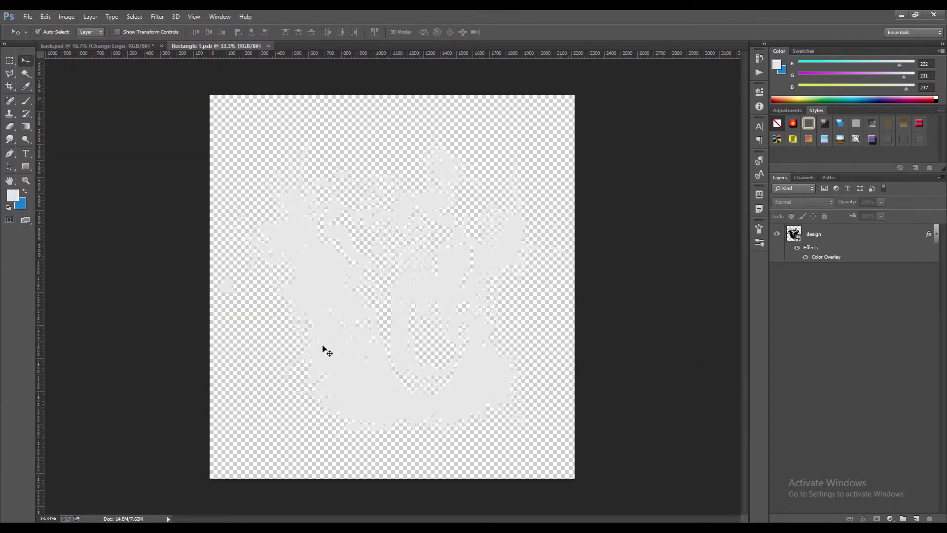
click(106, 45)
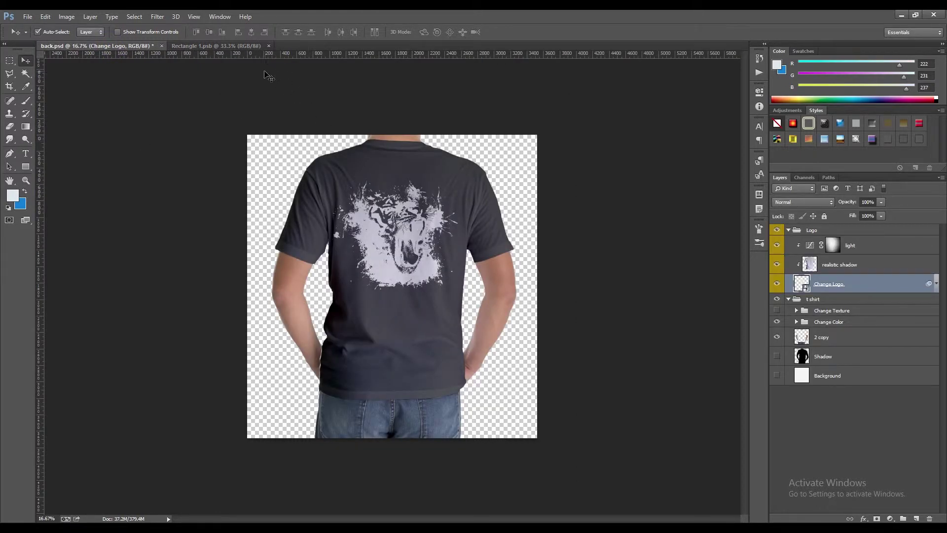
Back in the smart object's contents, enlarge the design about its centre to 32.83%, and reduce it slightly to 30.71%.
click(247, 46)
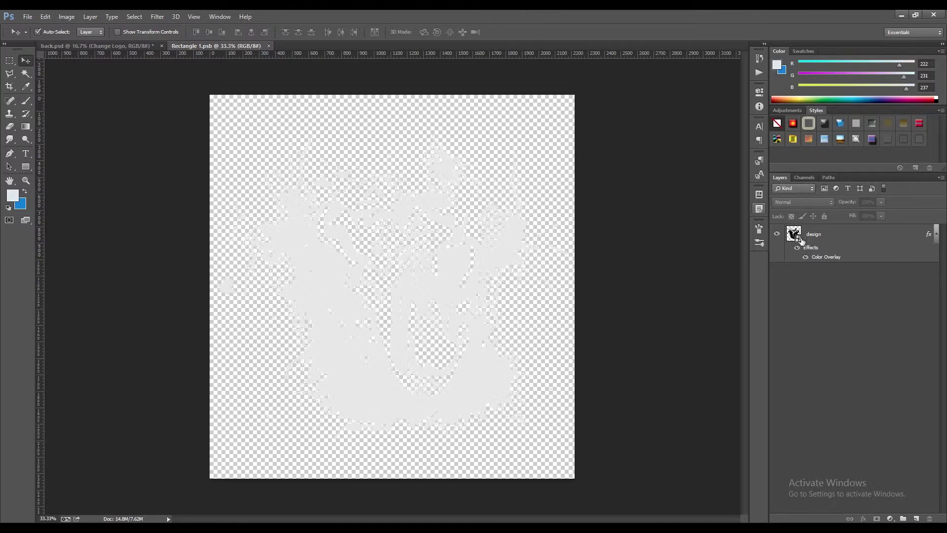
click(814, 240)
key(ctrl+t)
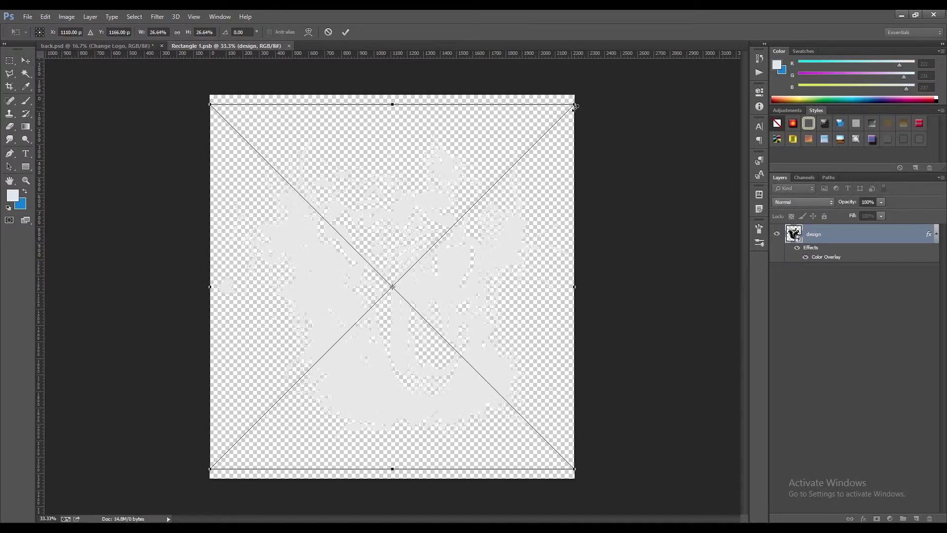
drag(575, 106, 617, 62)
key(Return)
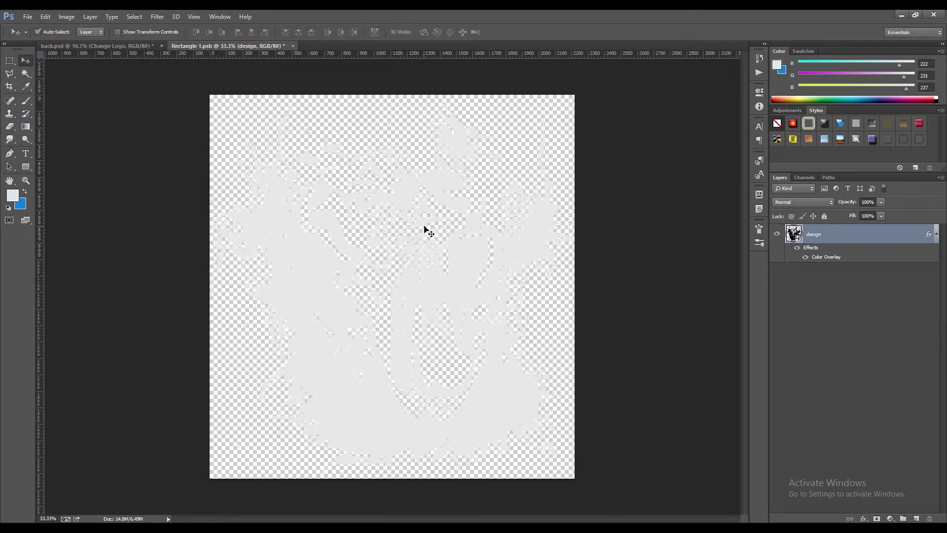
key(ctrl+t)
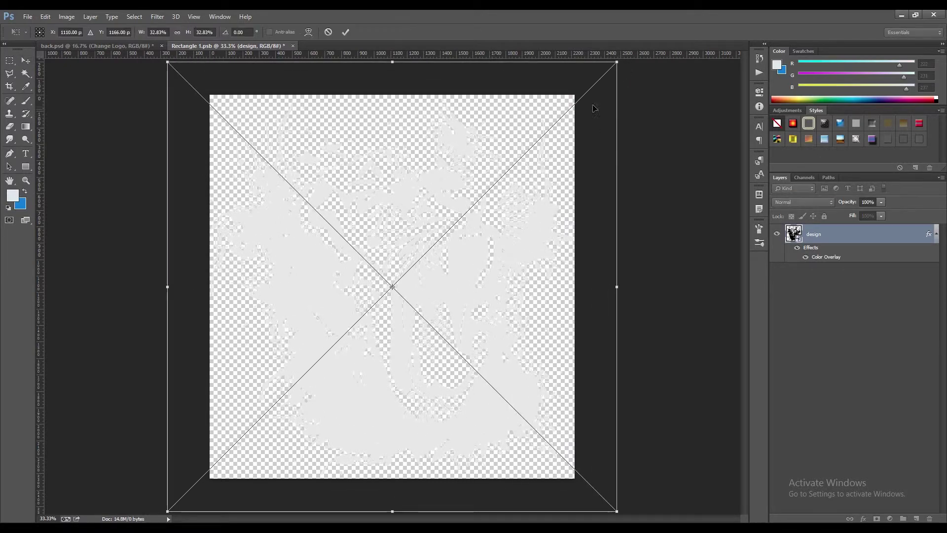
drag(617, 64, 607, 80)
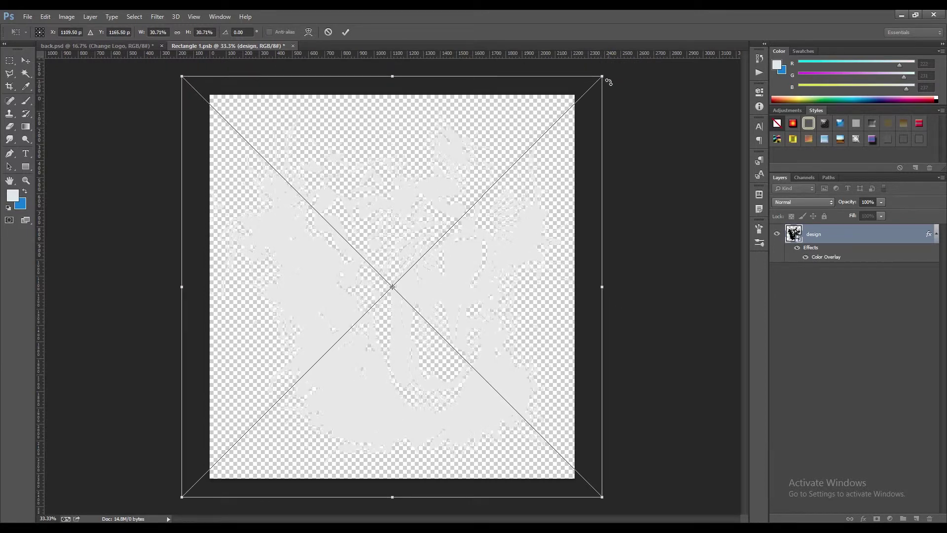
key(Return)
Save the resized design, dismiss the Displace settings, and close the smart object's contents.
click(34, 16)
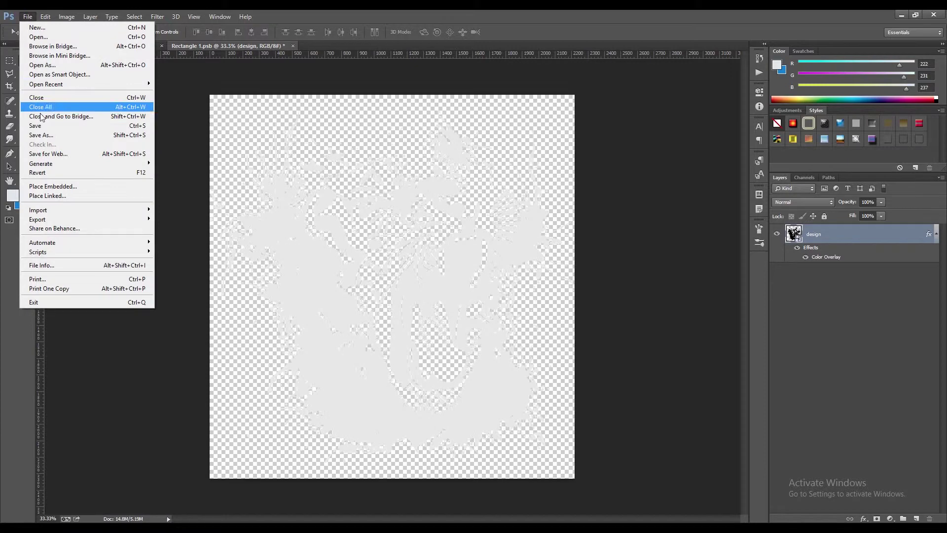
click(114, 128)
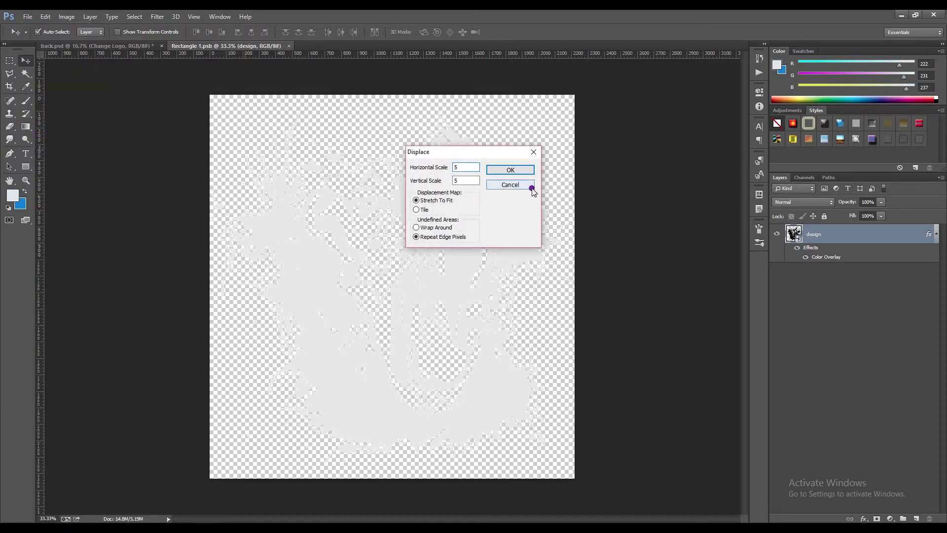
click(530, 186)
click(288, 46)
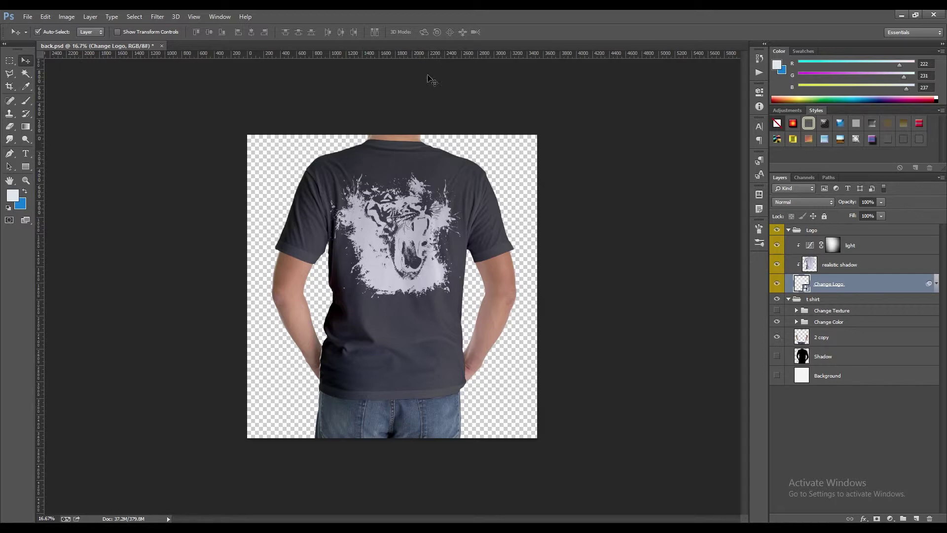
Collapse the Logo and t shirt groups and save back.psd.
click(789, 230)
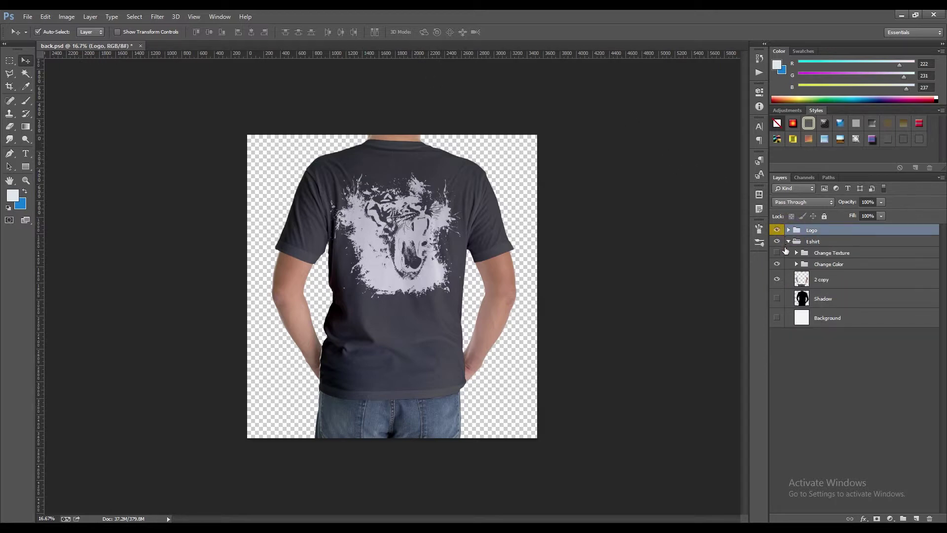
click(788, 241)
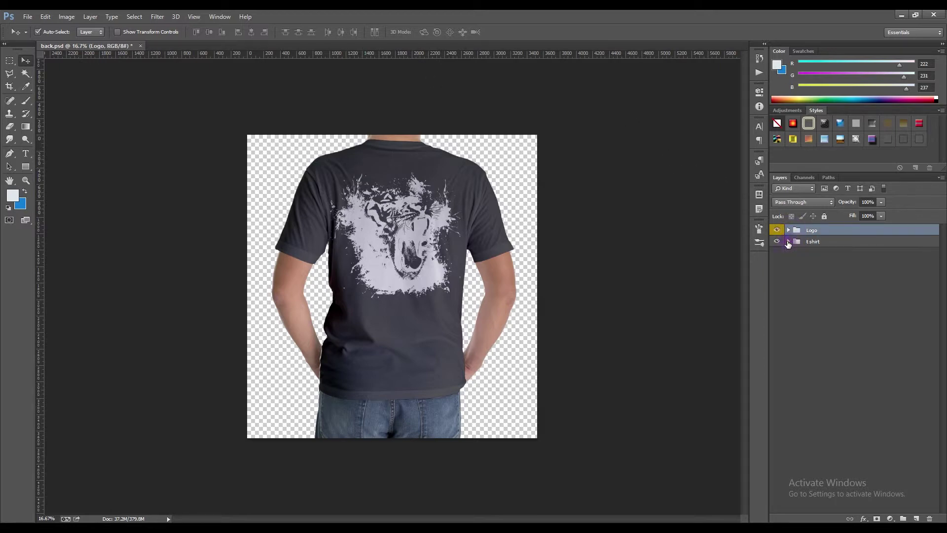
click(19, 16)
click(43, 125)
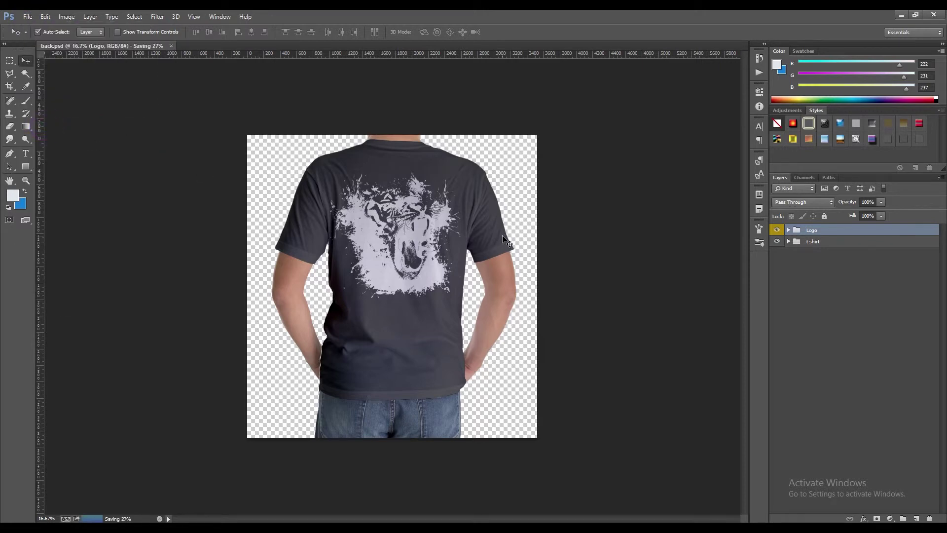